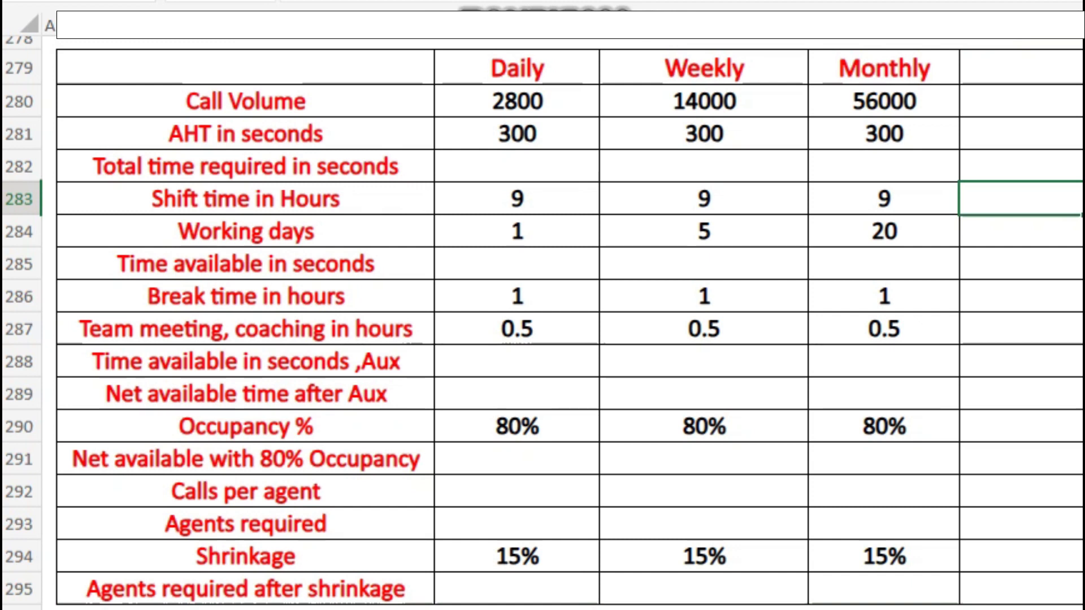
{"action": "left_click", "coordinate": [670, 106]}
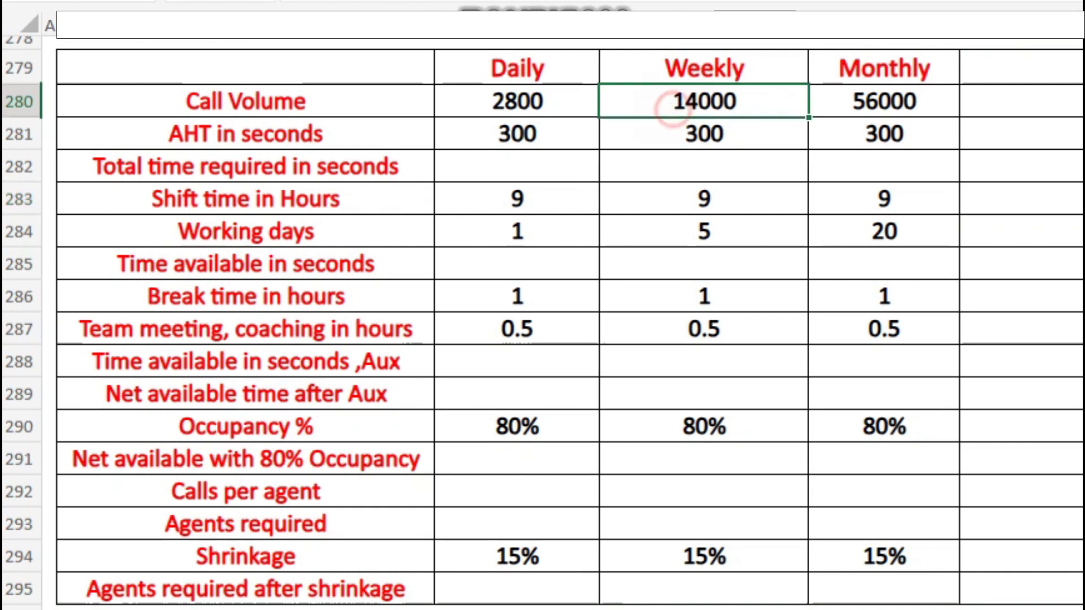
{"action": "left_click", "coordinate": [842, 102]}
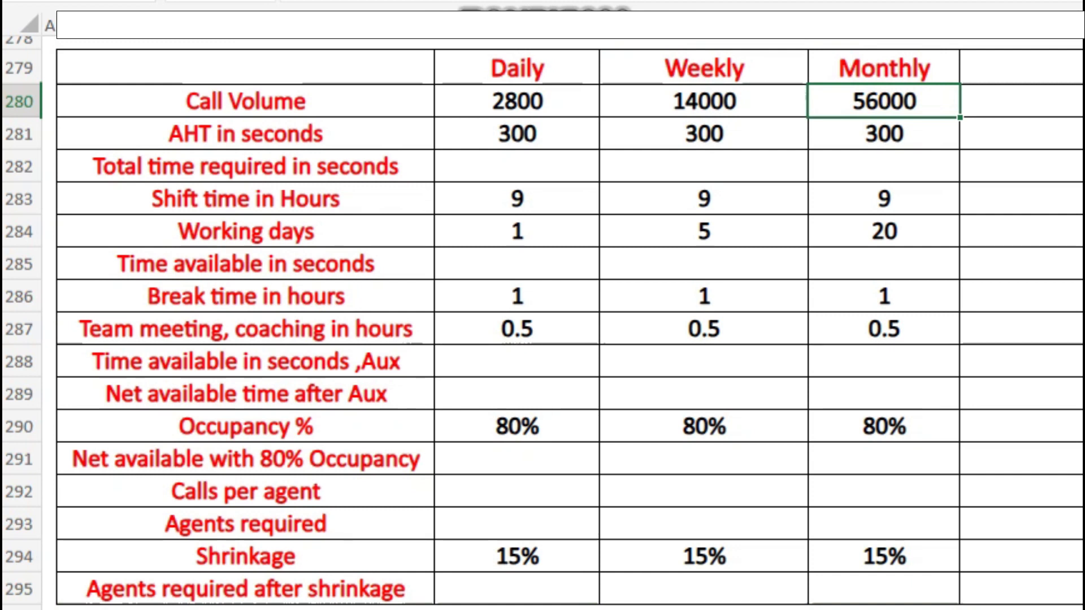
- Calculate the daily total time required in C282 as call volume times AHT (=C280*C281), and fill the formula across to Weekly and Monthly
{"action": "left_click", "coordinate": [484, 165]}
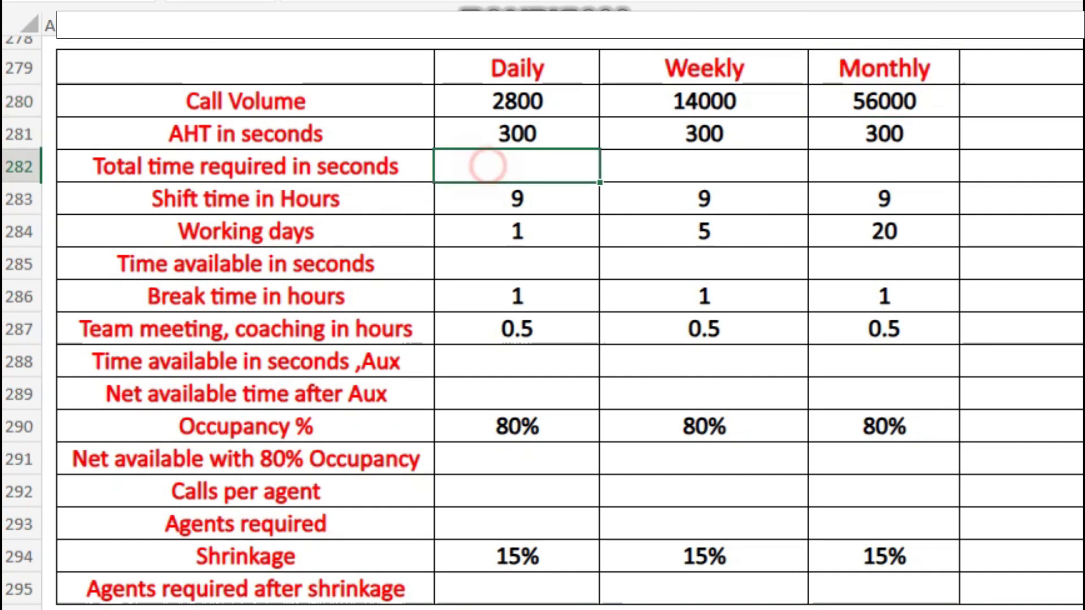
{"action": "type", "text": "="}
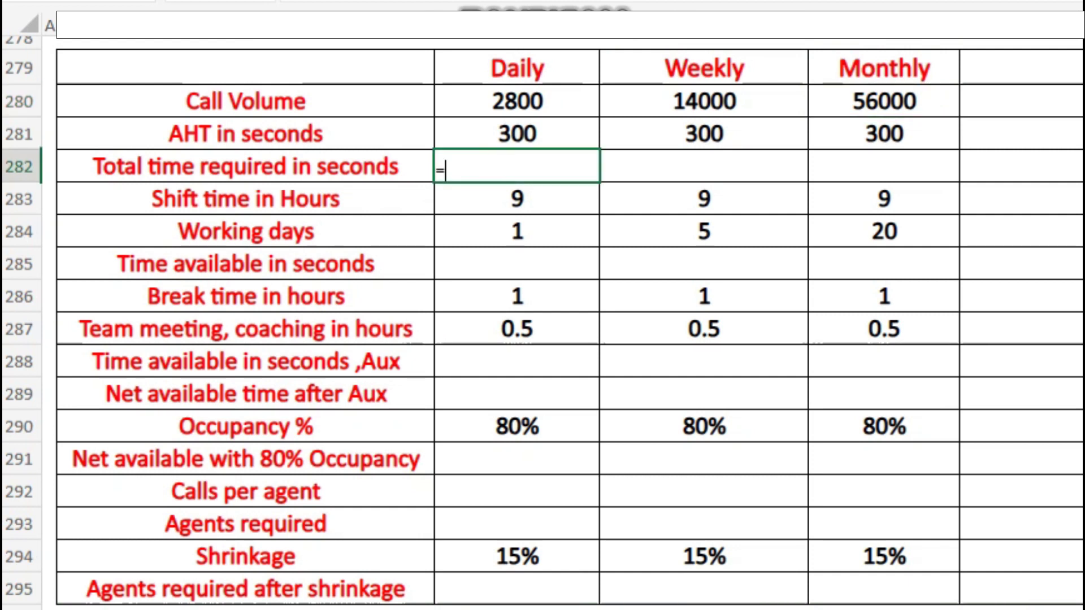
{"action": "left_click", "coordinate": [463, 103]}
{"action": "type", "text": "*"}
{"action": "left_click", "coordinate": [471, 130]}
{"action": "key", "text": "Return"}
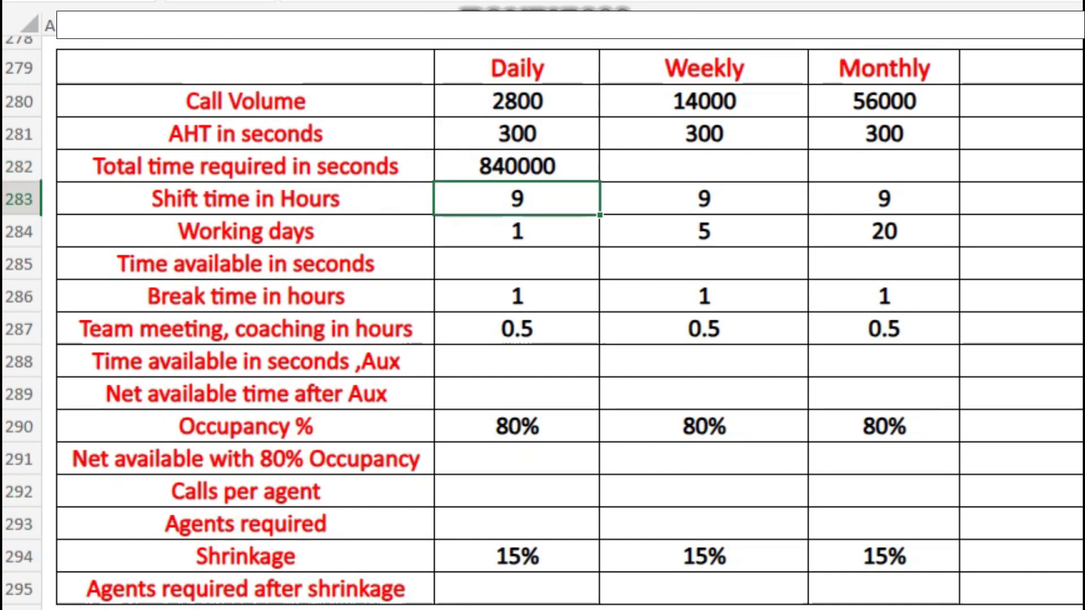
{"action": "left_click", "coordinate": [495, 165]}
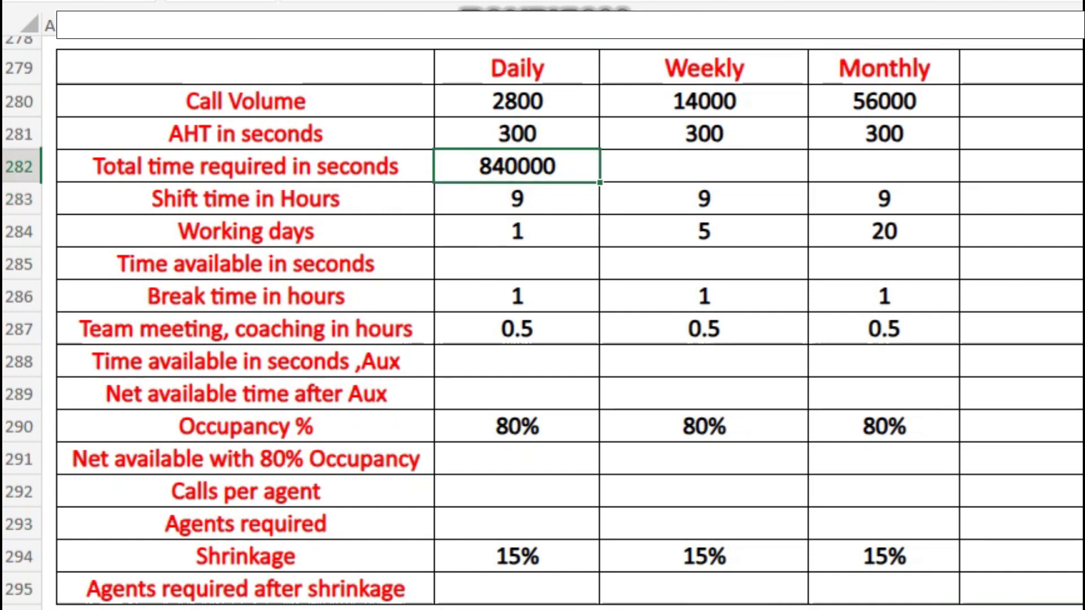
{"action": "left_click_drag", "start_coordinate": [600, 182], "coordinate": [884, 170]}
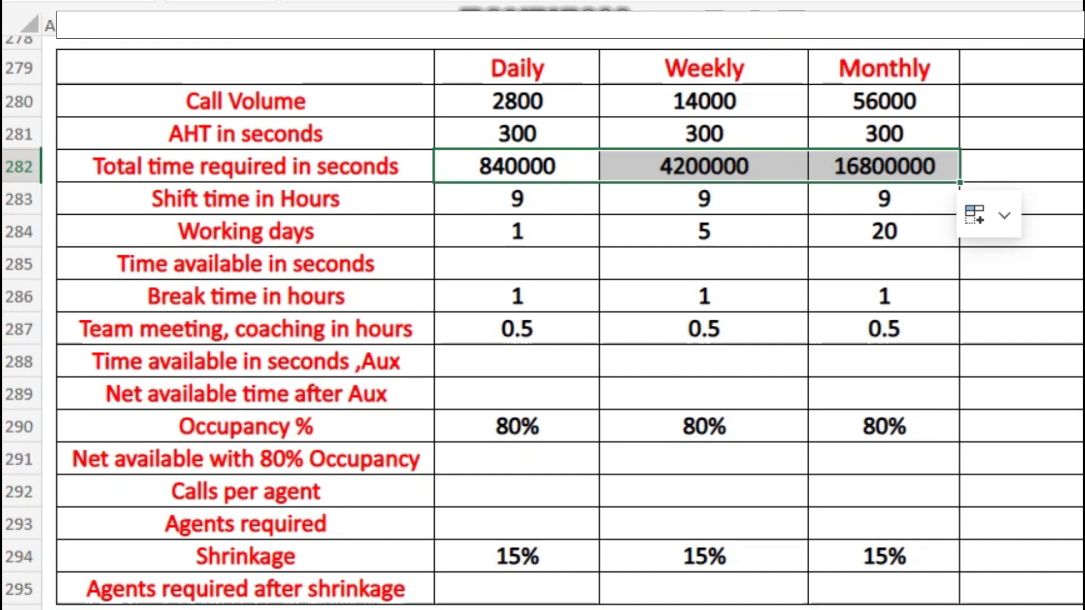
{"action": "left_click", "coordinate": [515, 205]}
{"action": "left_click", "coordinate": [497, 226]}
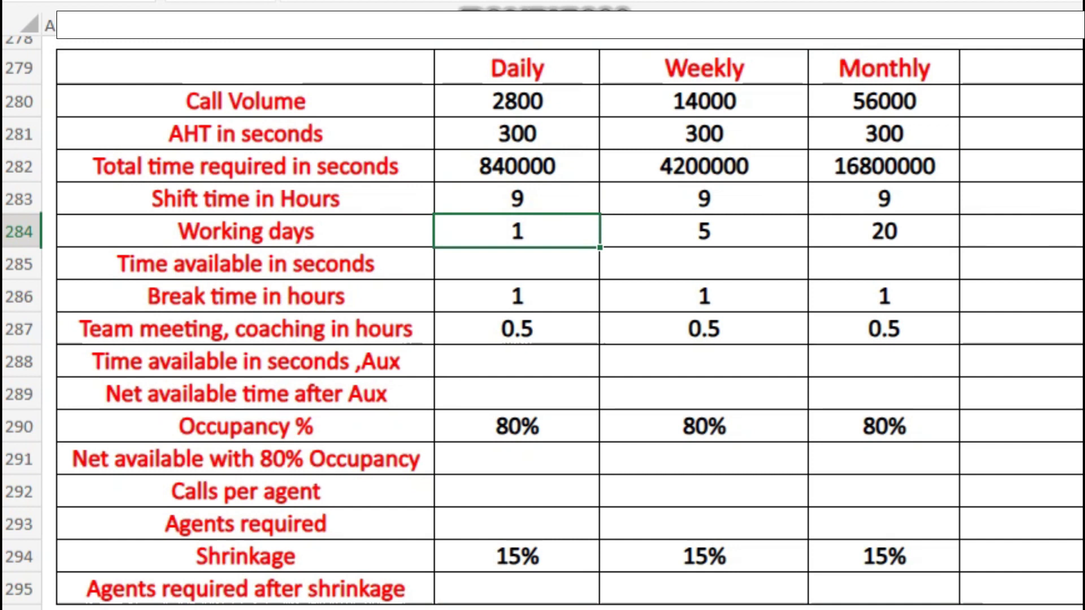
{"action": "left_click", "coordinate": [678, 228]}
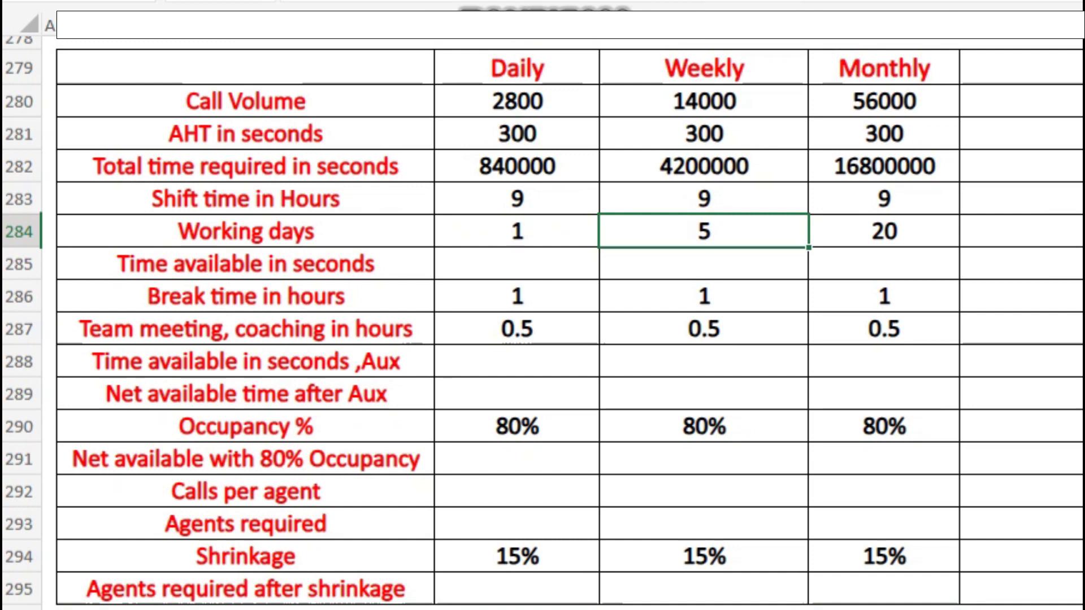
{"action": "left_click", "coordinate": [865, 229]}
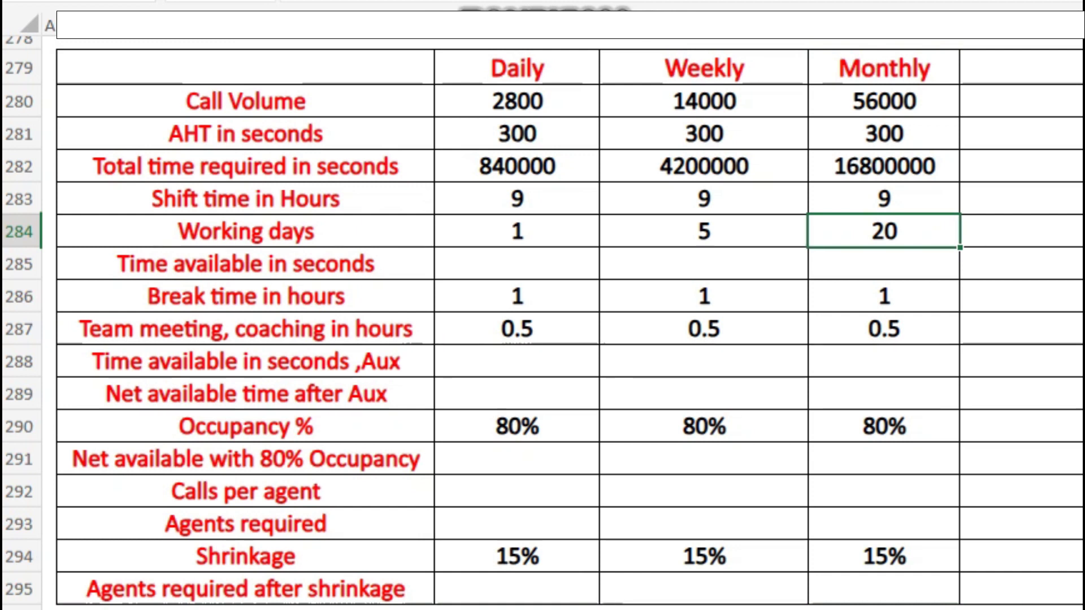
- Calculate the daily time available in seconds with =C283*C284*60*60 in C285, and fill the formula across to Weekly and Monthly
{"action": "left_click", "coordinate": [467, 266]}
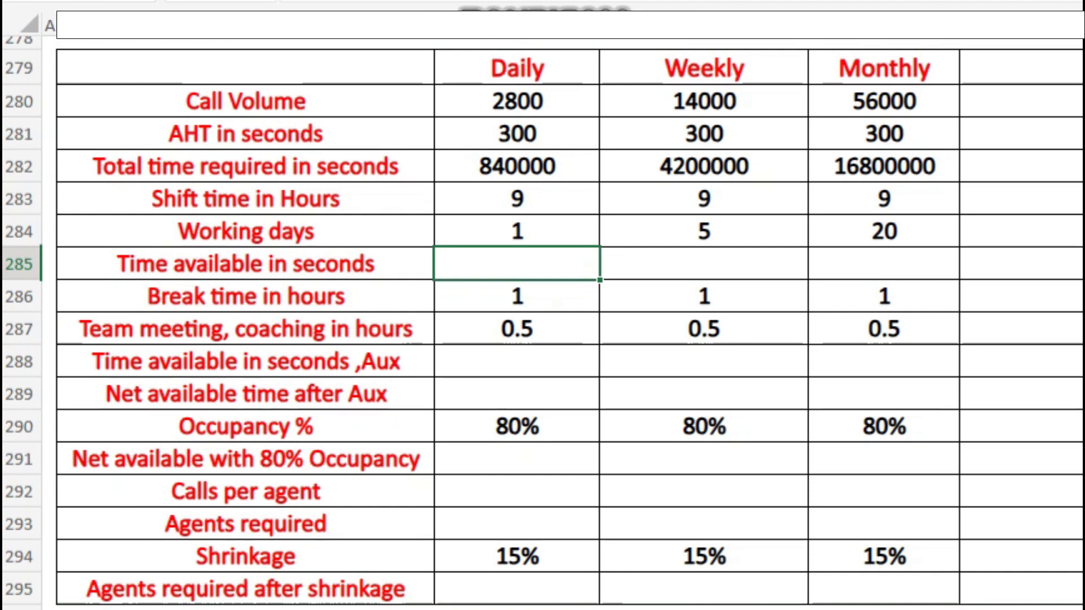
{"action": "type", "text": "="}
{"action": "left_click", "coordinate": [479, 200]}
{"action": "type", "text": "*"}
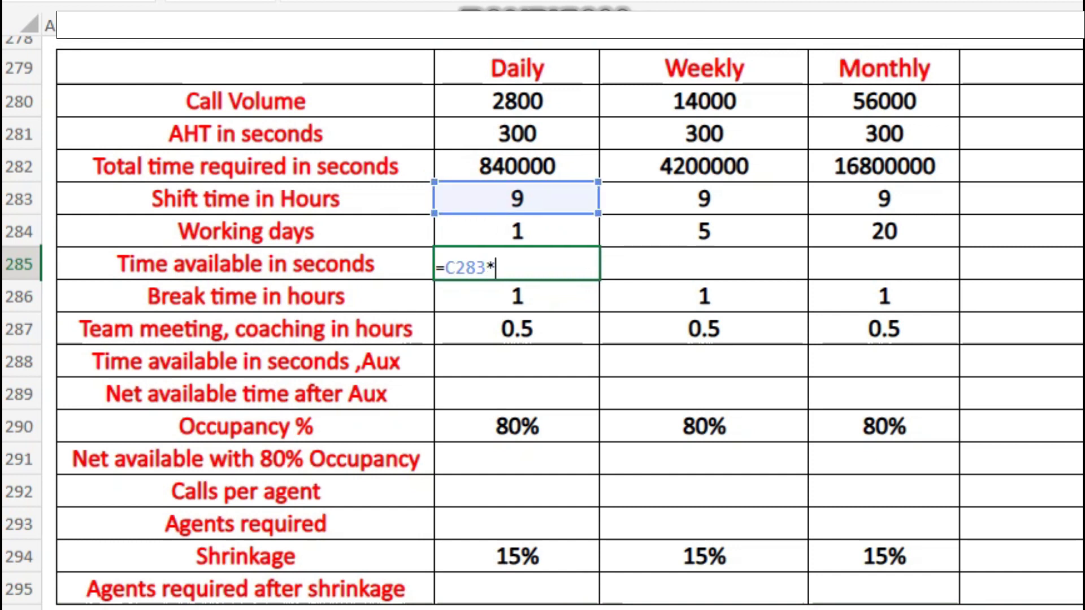
{"action": "left_click", "coordinate": [479, 226]}
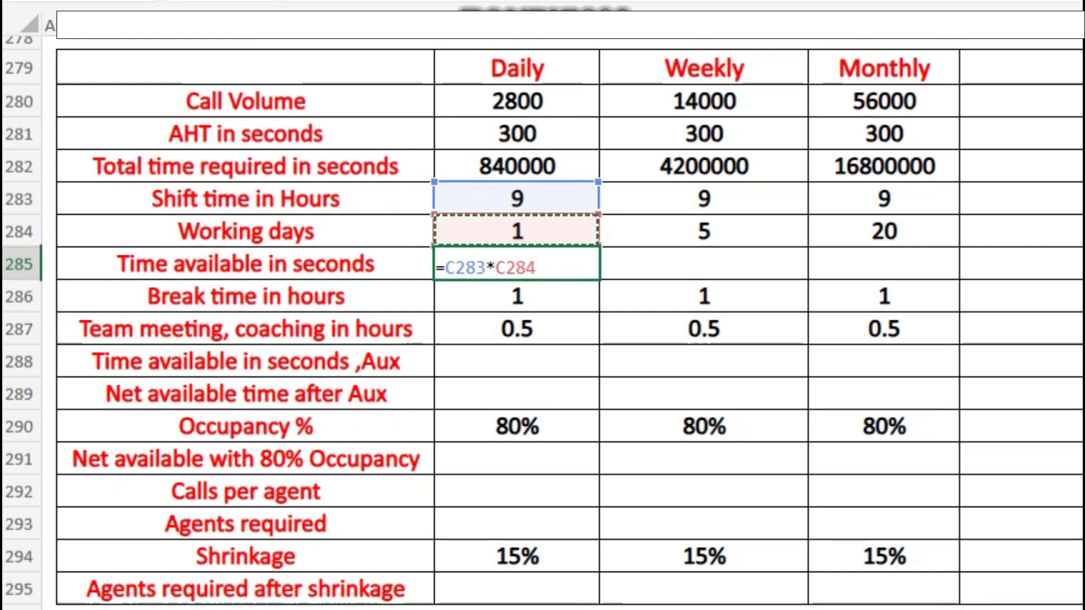
{"action": "type", "text": "*"}
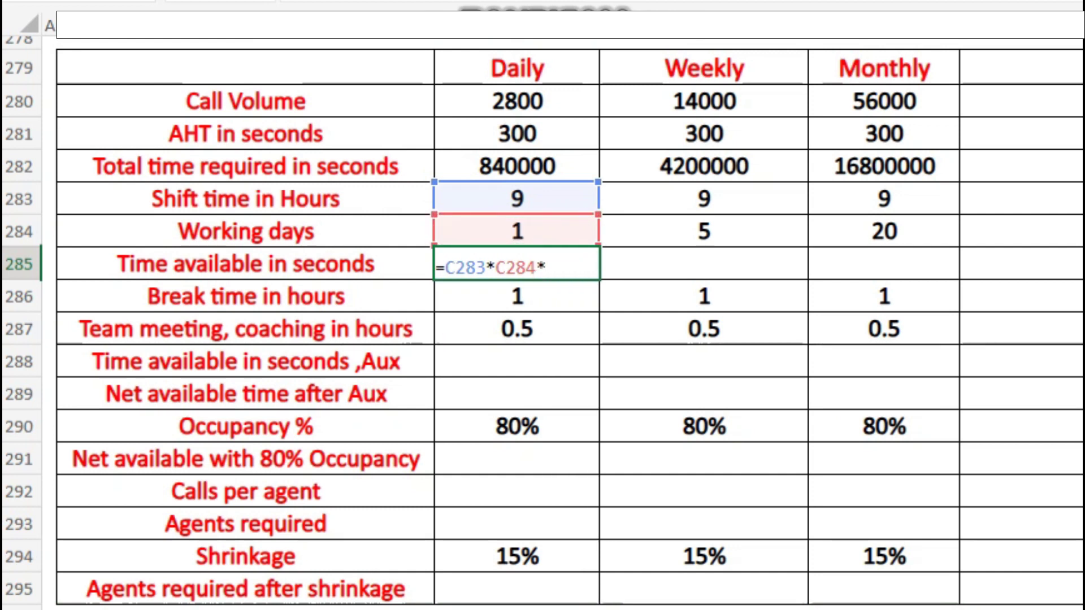
{"action": "type", "text": "60*60"}
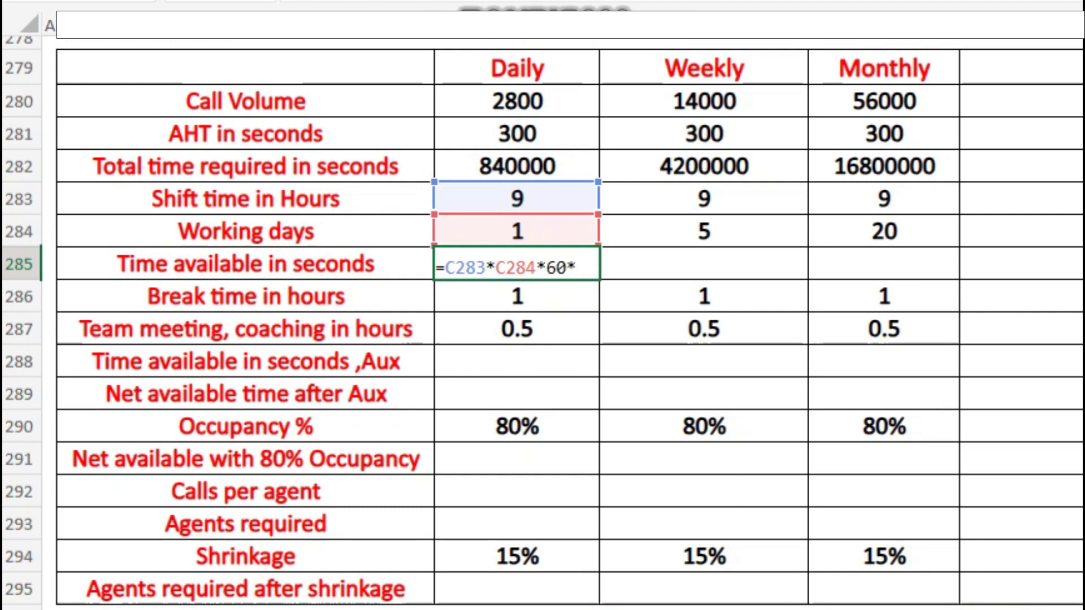
{"action": "key", "text": "Return"}
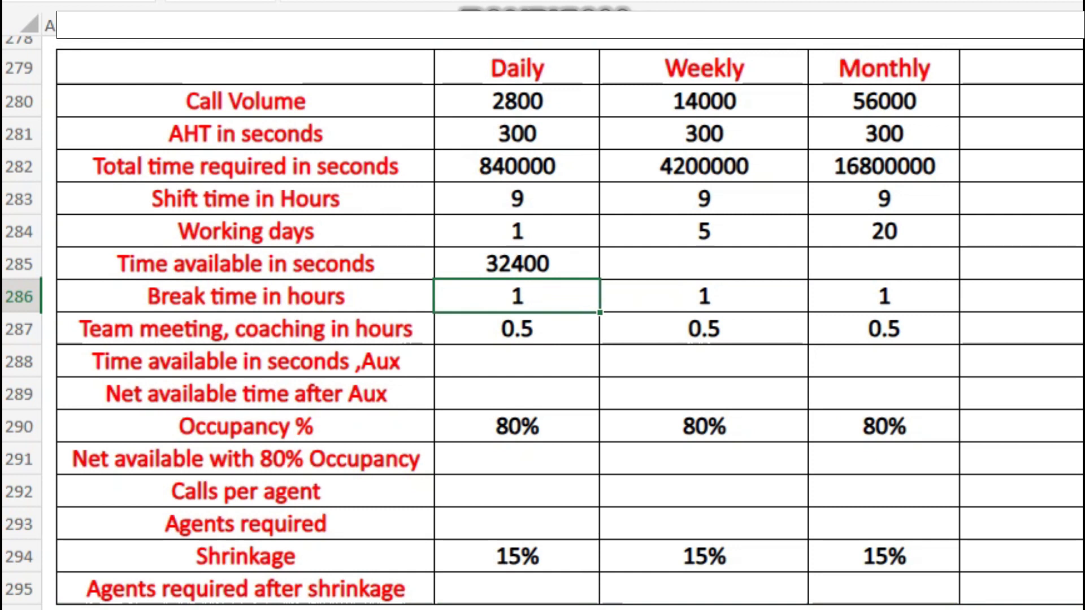
{"action": "left_click", "coordinate": [520, 252]}
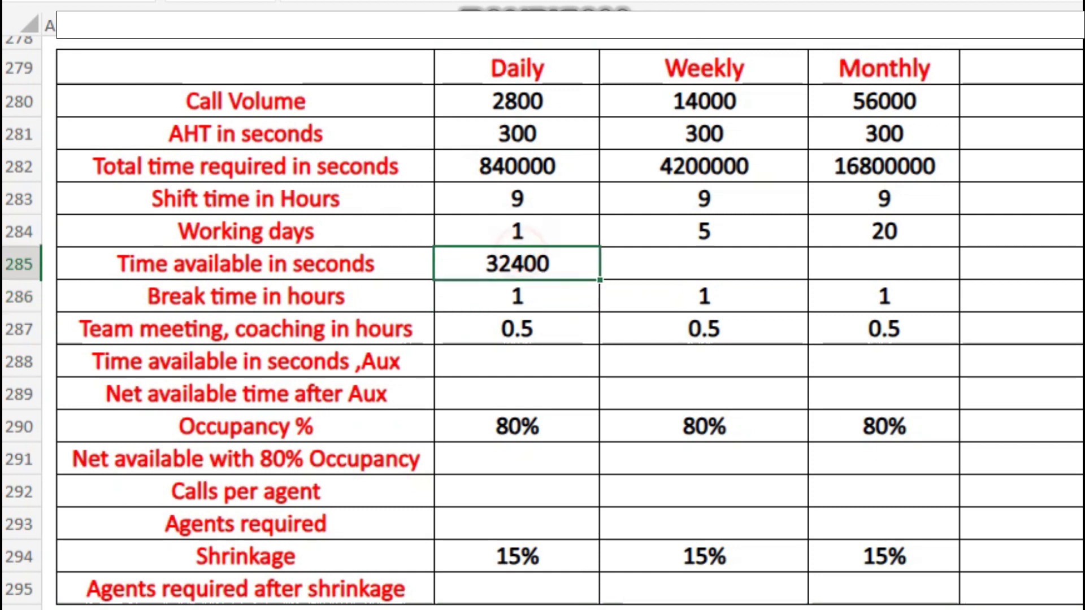
{"action": "left_click_drag", "start_coordinate": [599, 280], "coordinate": [932, 274]}
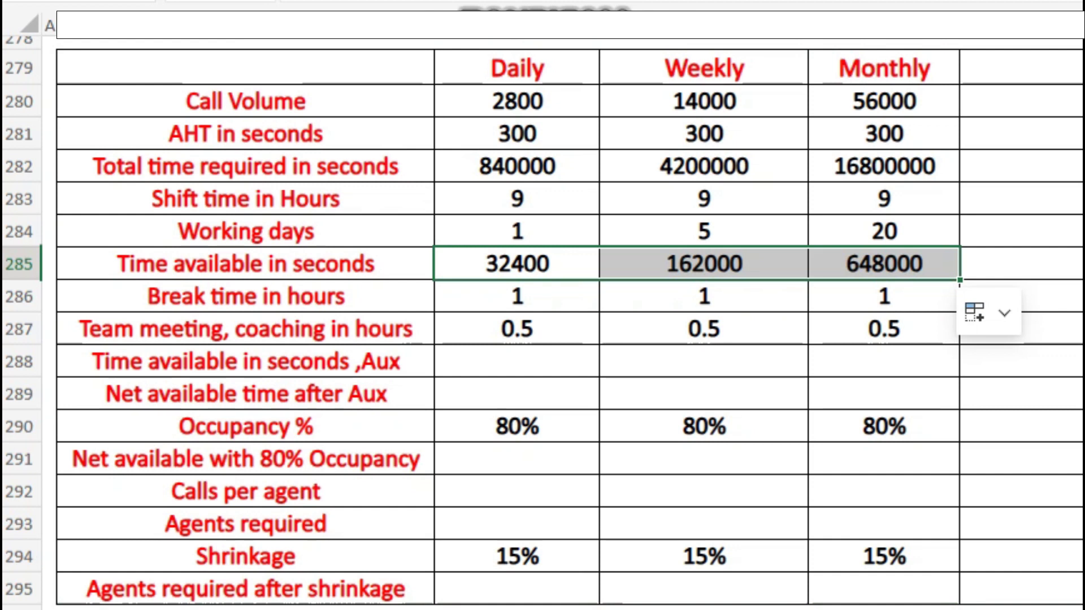
- Calculate the daily Aux time in seconds with =SUM(C286:C287)*C284*60*60 in C288, and fill the formula across to Weekly and Monthly
{"action": "left_click", "coordinate": [496, 363]}
{"action": "type", "text": "="}
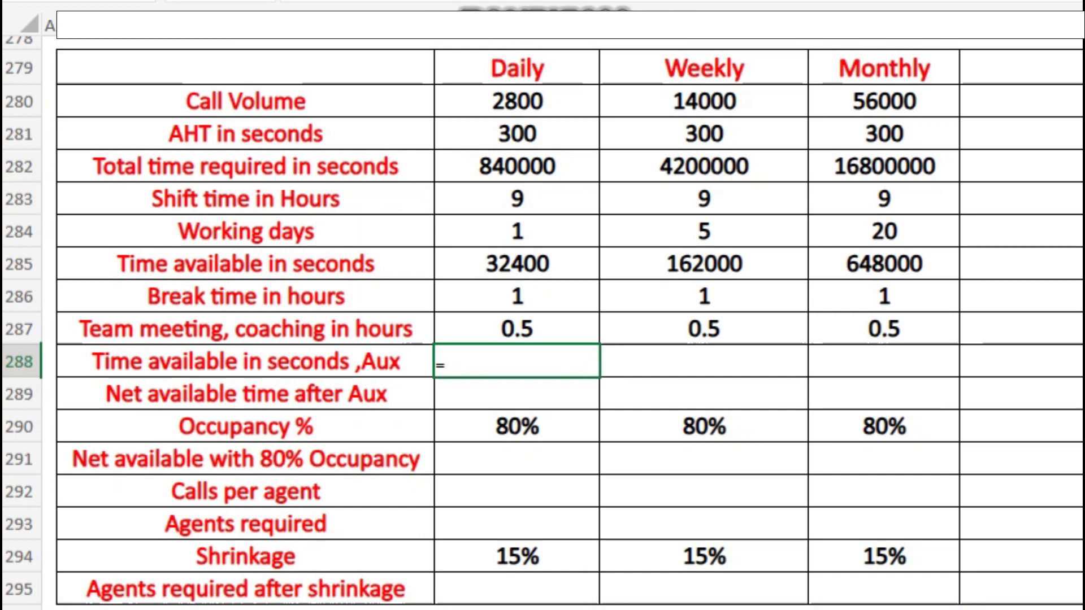
{"action": "type", "text": "sum"}
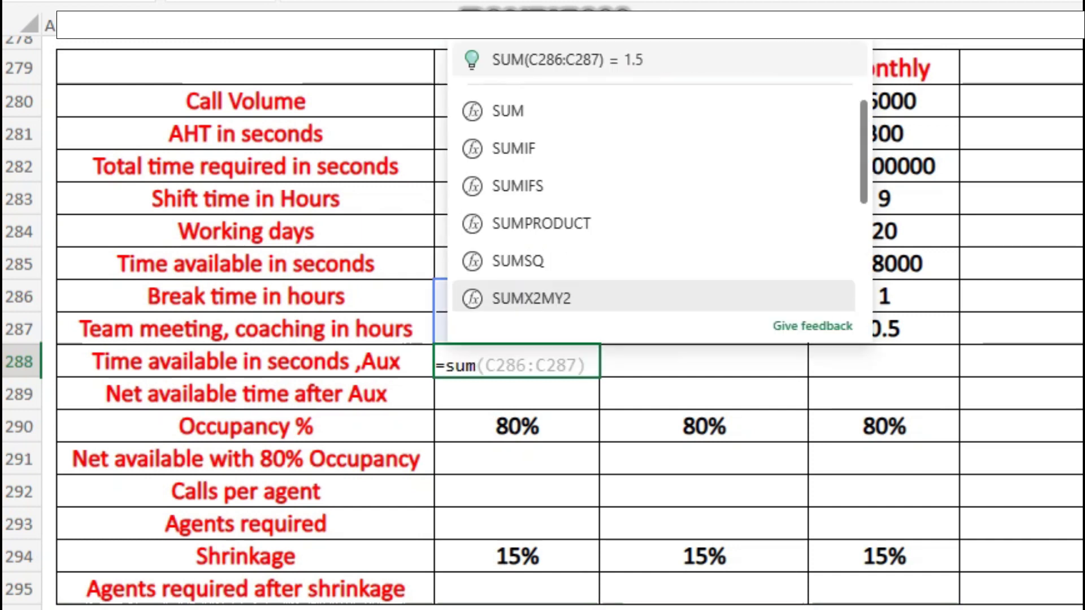
{"action": "key", "text": "Down"}
{"action": "key", "text": "Tab"}
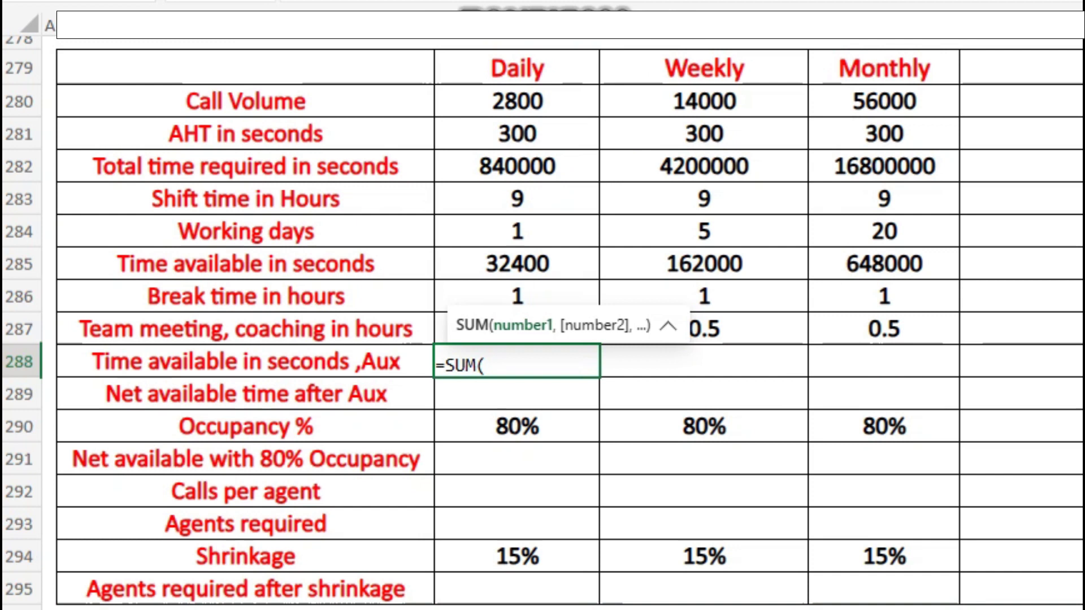
{"action": "left_click_drag", "start_coordinate": [455, 290], "coordinate": [455, 328]}
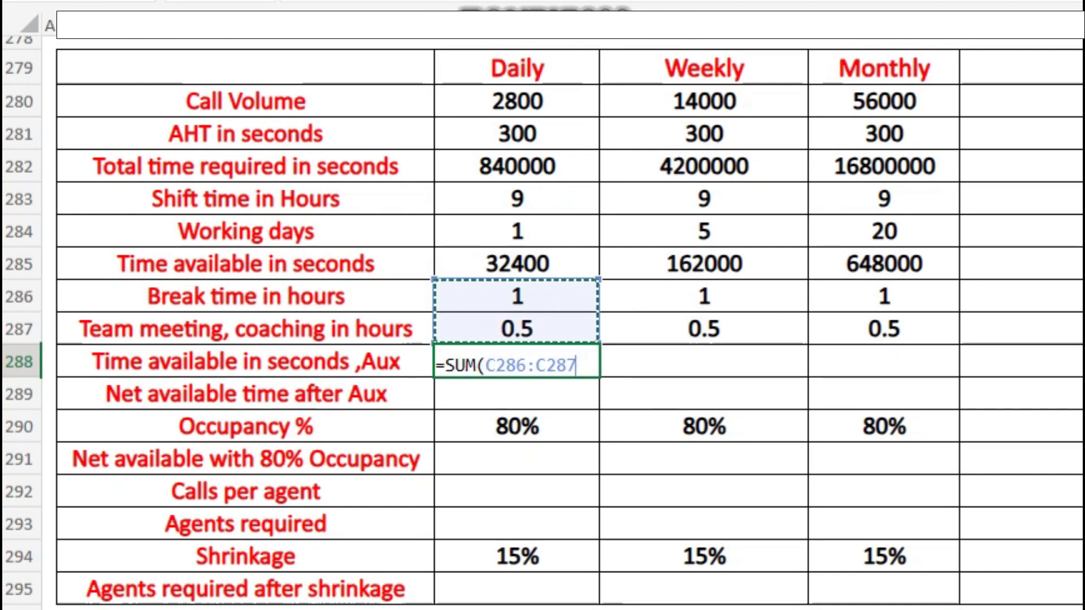
{"action": "type", "text": ")*"}
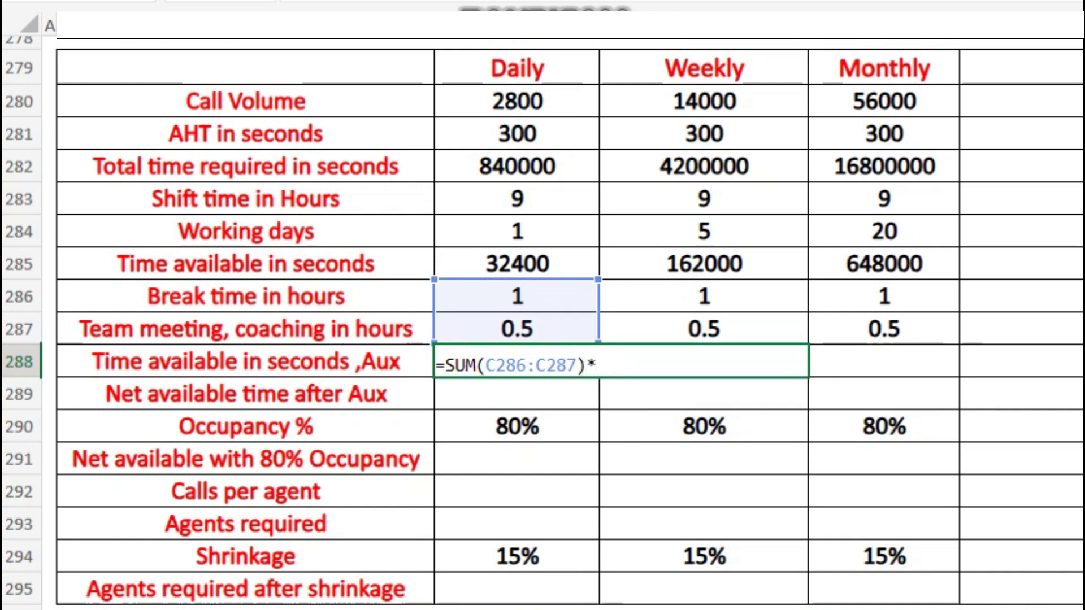
{"action": "left_click", "coordinate": [463, 230]}
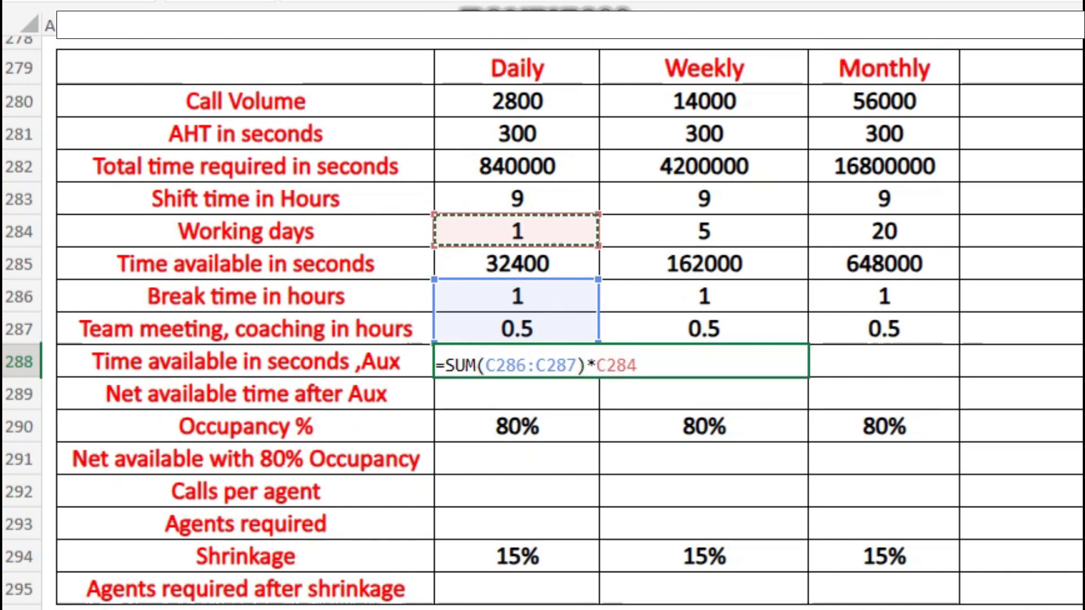
{"action": "type", "text": "*"}
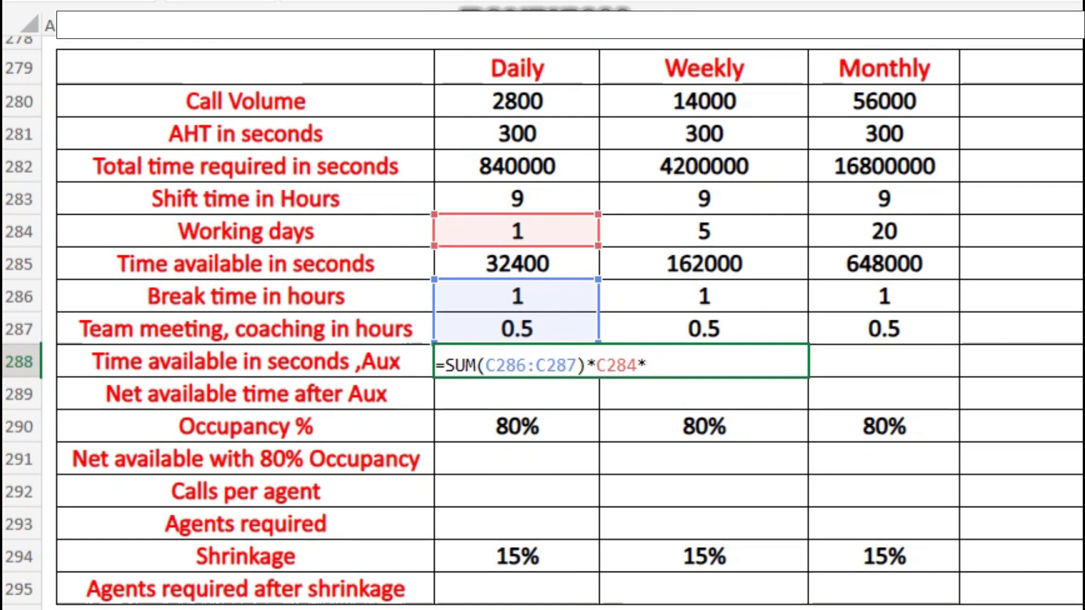
{"action": "type", "text": "60"}
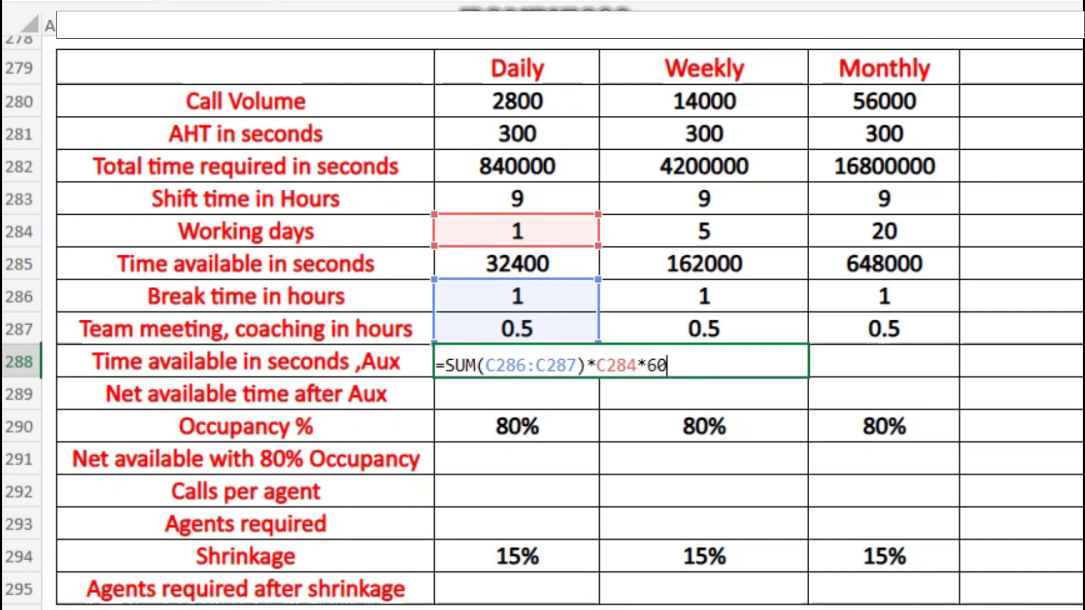
{"action": "type", "text": "*60"}
{"action": "key", "text": "Return"}
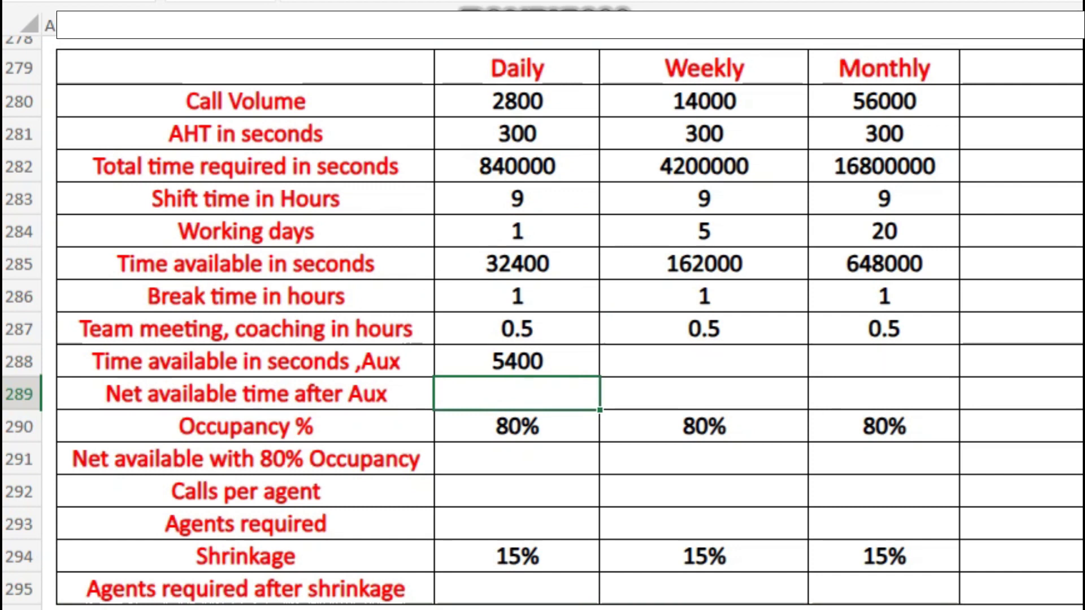
{"action": "left_click", "coordinate": [482, 354]}
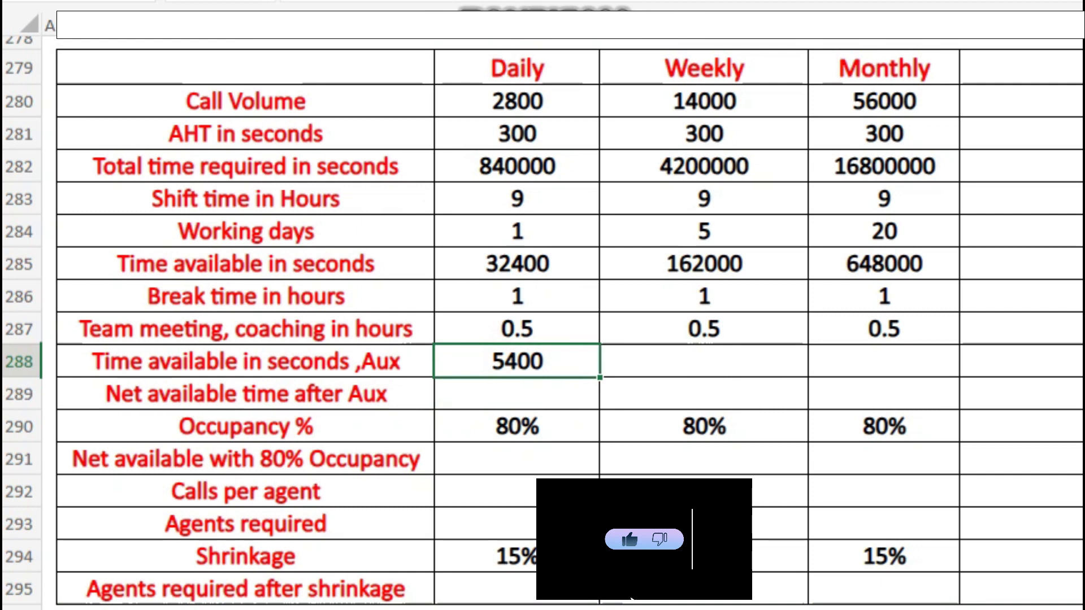
{"action": "left_click_drag", "start_coordinate": [600, 376], "coordinate": [932, 361]}
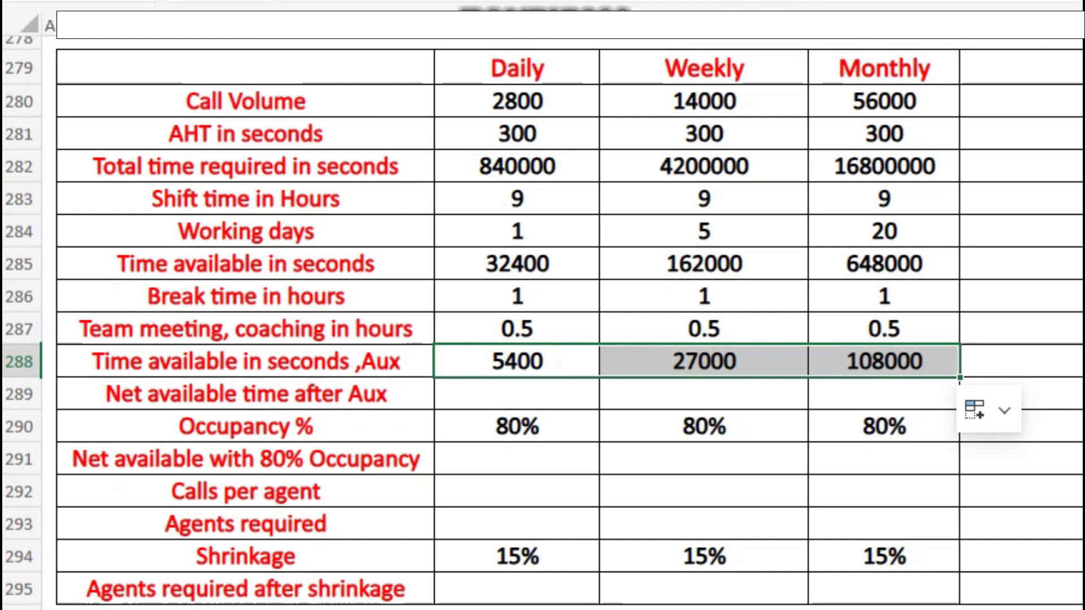
- Calculate the daily net available time after Aux with =C285-C288 in C289, and fill the formula across to Weekly and Monthly
{"action": "left_click", "coordinate": [506, 396]}
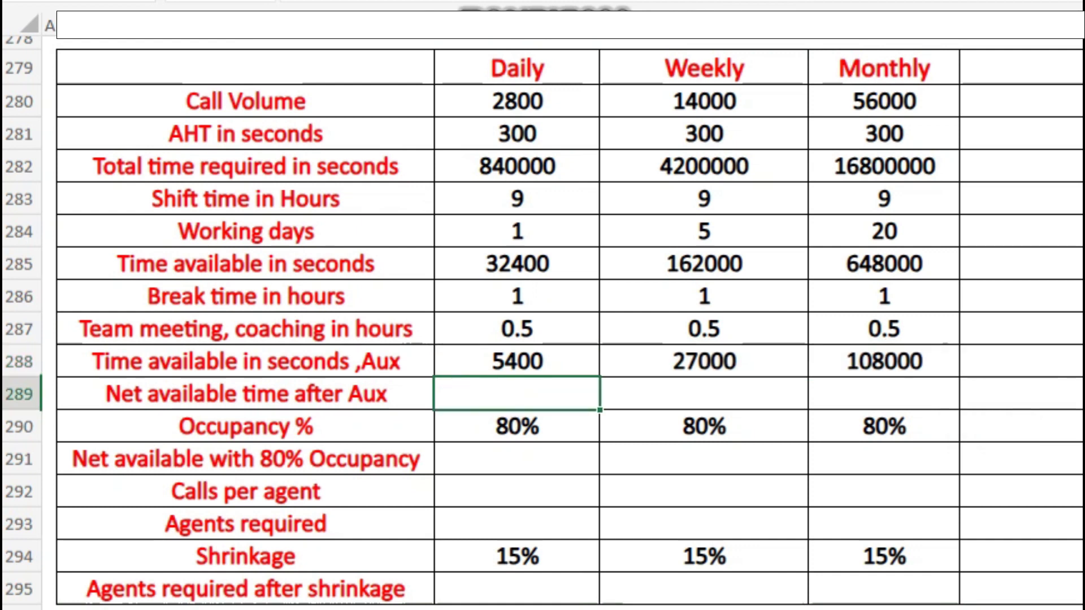
{"action": "type", "text": "="}
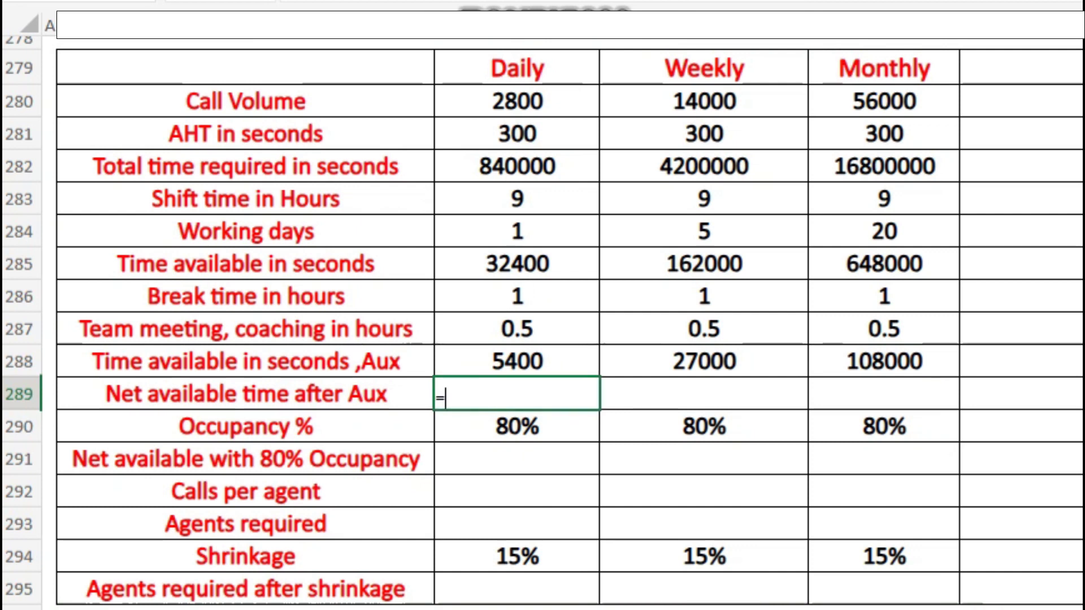
{"action": "left_click", "coordinate": [486, 262]}
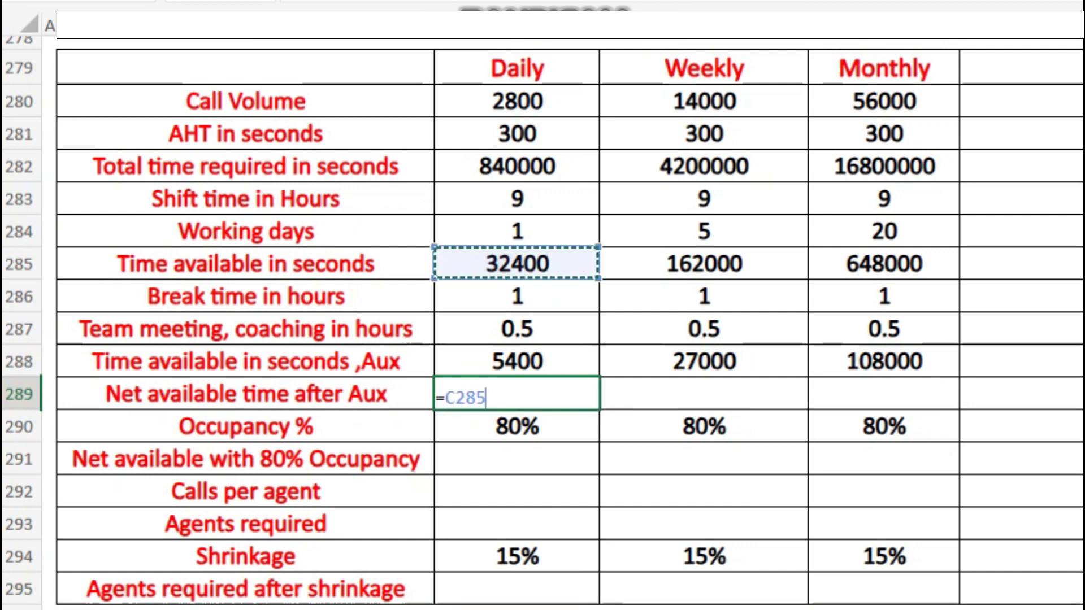
{"action": "type", "text": "-"}
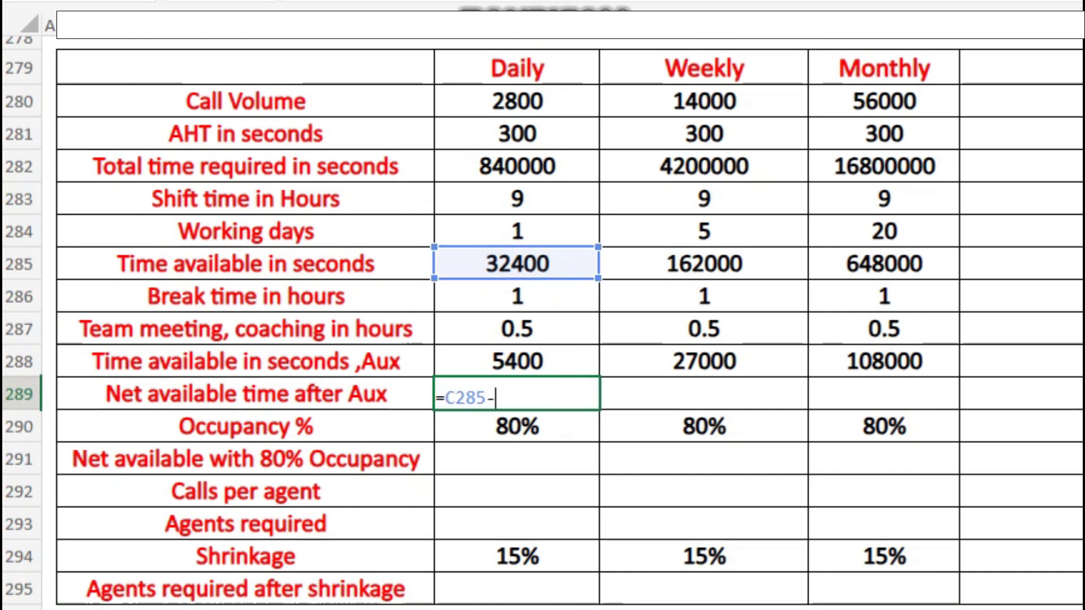
{"action": "left_click", "coordinate": [517, 361]}
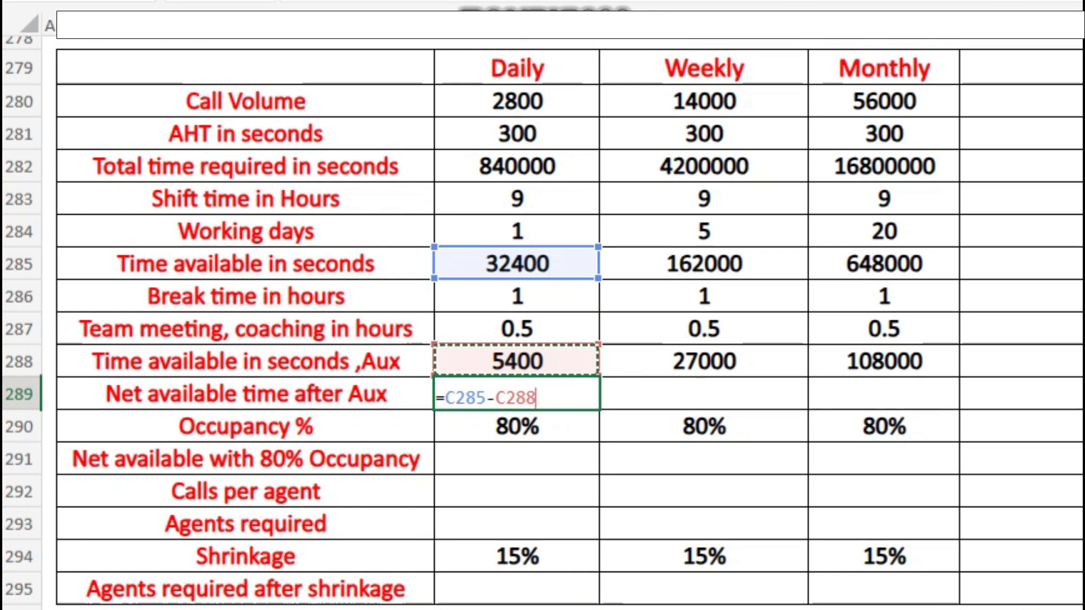
{"action": "key", "text": "Return"}
{"action": "left_click", "coordinate": [488, 392]}
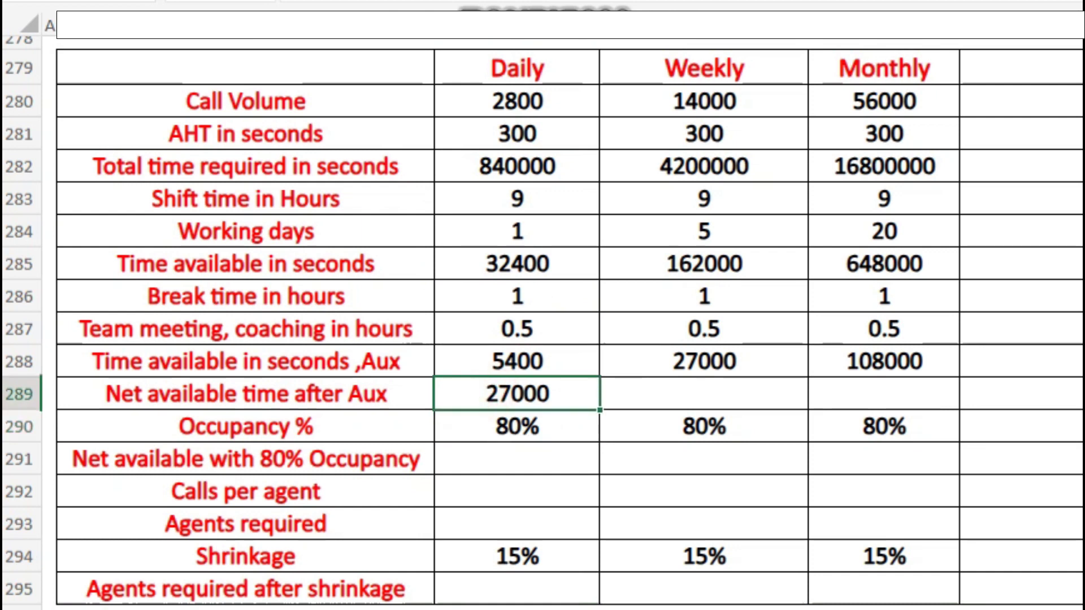
{"action": "left_click_drag", "start_coordinate": [599, 410], "coordinate": [881, 399]}
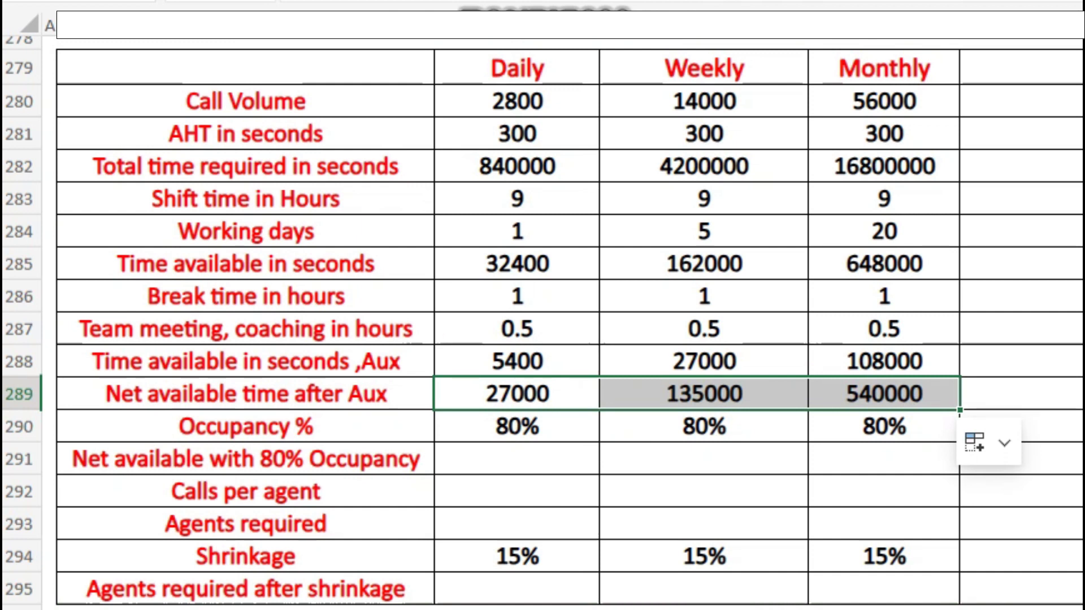
- Calculate the daily net available time with 80% occupancy using =C289*C290 in C291, and fill the formula across to Weekly and Monthly
{"action": "left_click", "coordinate": [516, 458]}
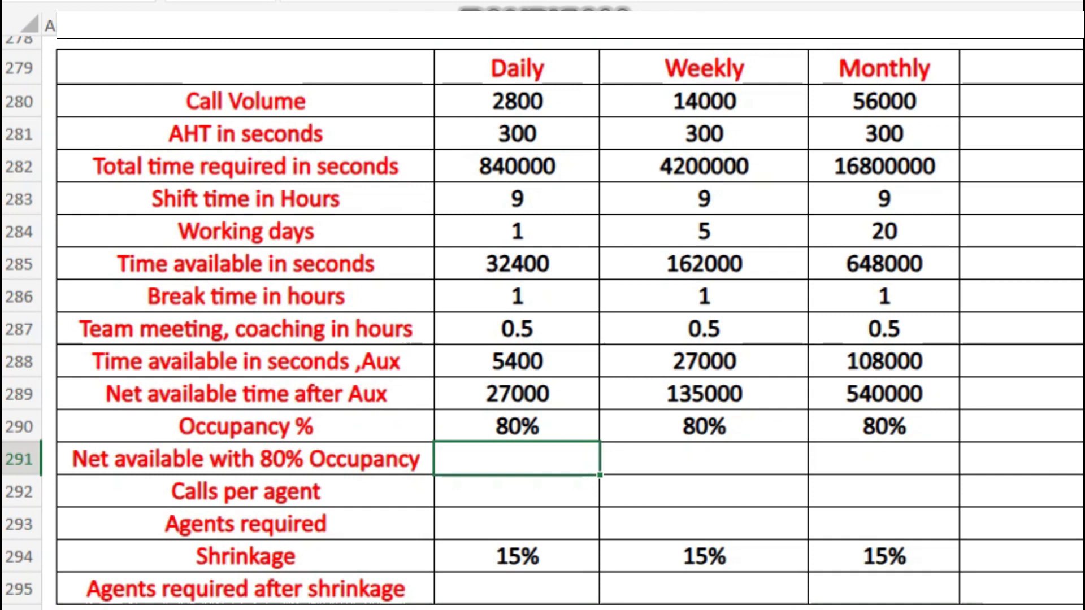
{"action": "double_click", "coordinate": [502, 461]}
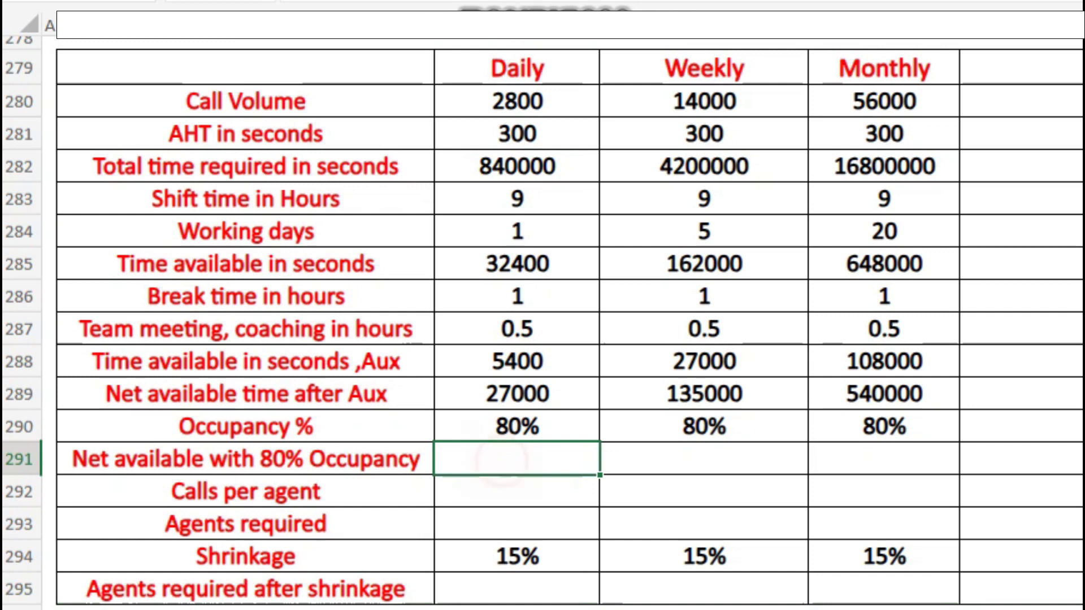
{"action": "type", "text": "="}
{"action": "left_click", "coordinate": [480, 393]}
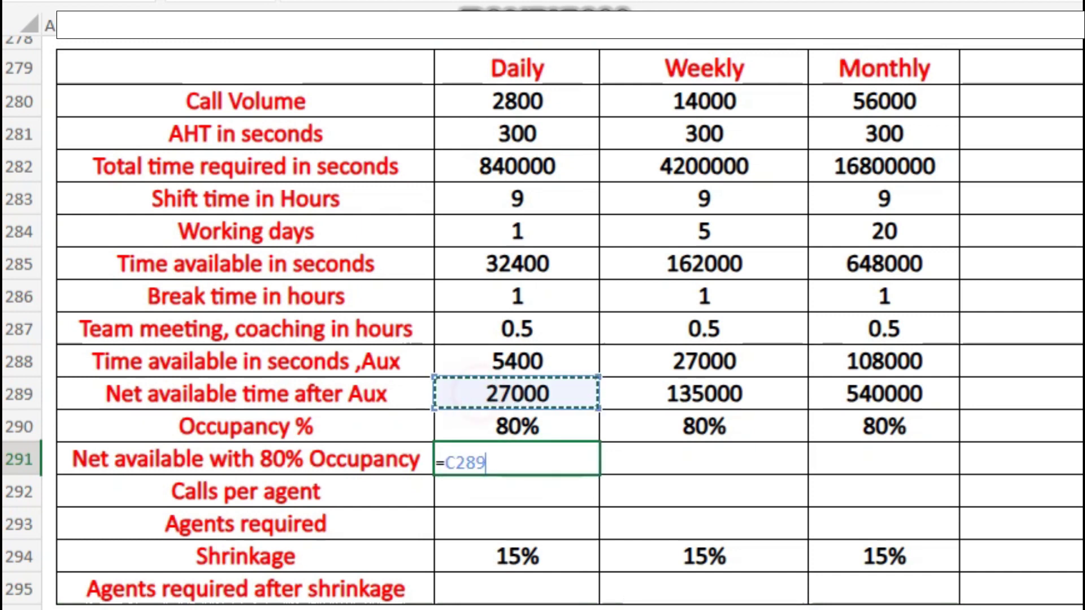
{"action": "type", "text": "*"}
{"action": "left_click", "coordinate": [450, 426]}
{"action": "key", "text": "Return"}
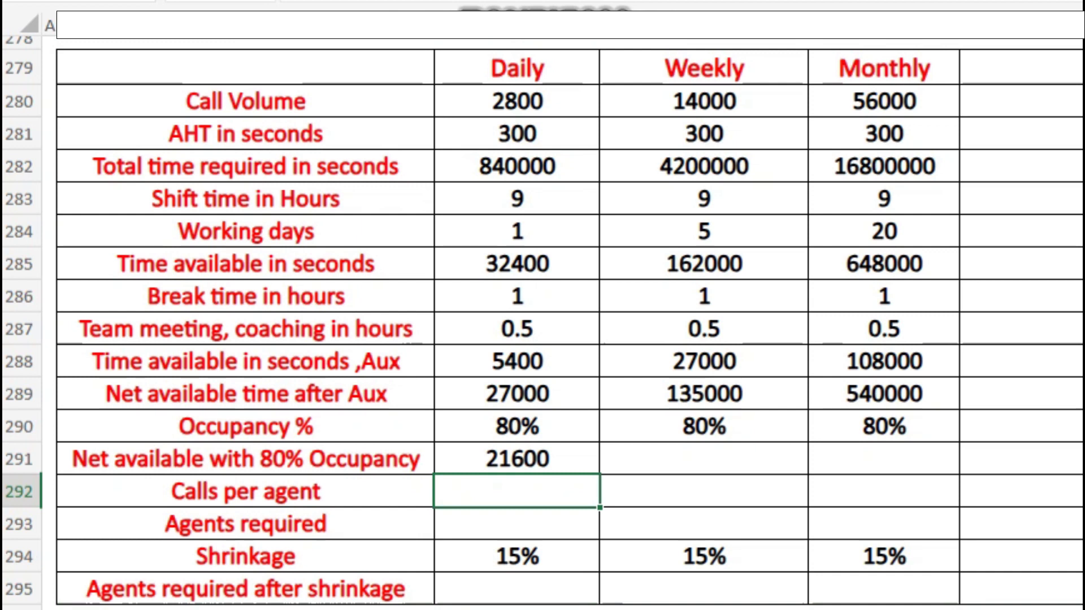
{"action": "left_click", "coordinate": [487, 455]}
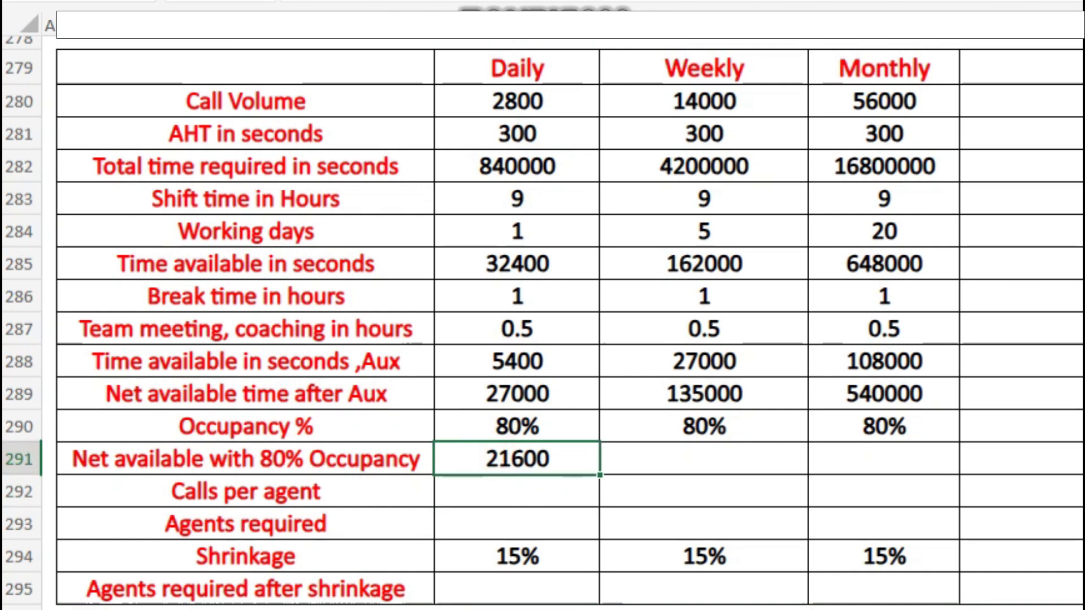
{"action": "key", "text": "shift+Right"}
{"action": "key", "text": "shift+Right"}
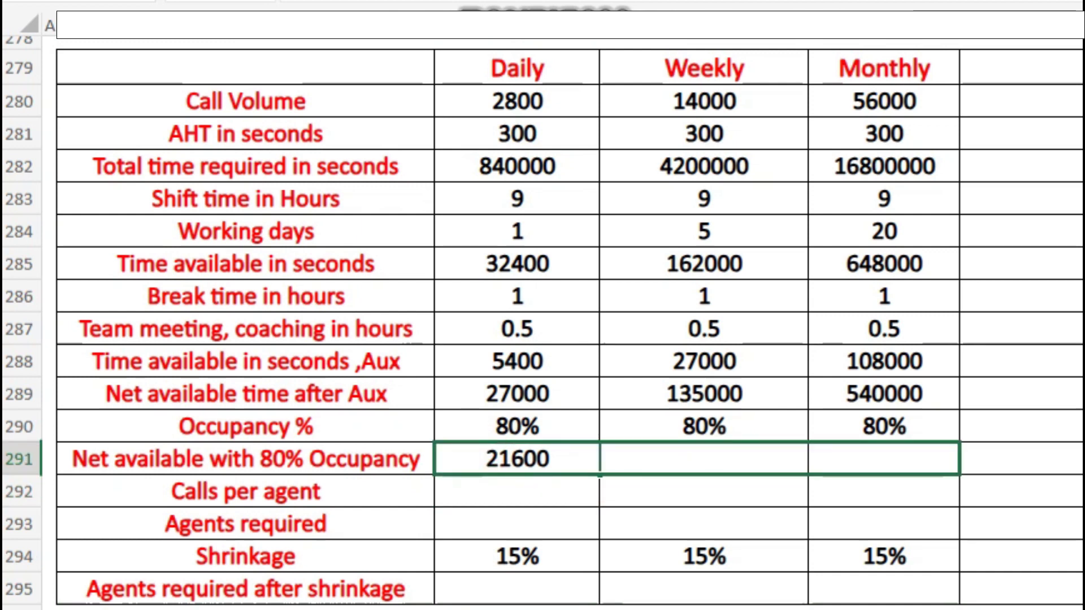
{"action": "key", "text": "ctrl+r"}
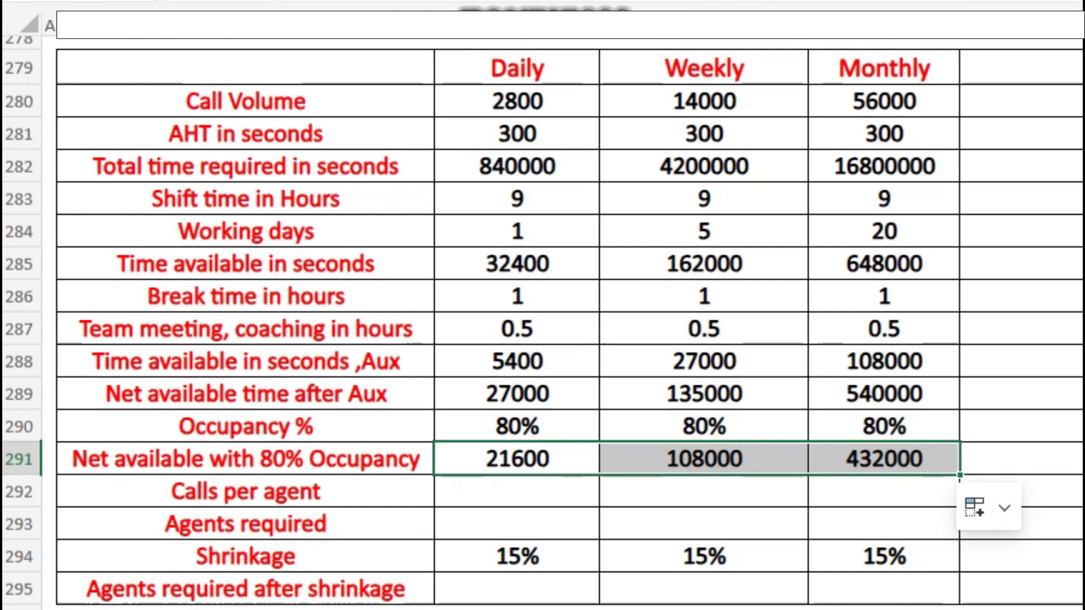
- Calculate the daily calls per agent in C292 as net available time divided by AHT (=C291/C281), and fill the formula across to Weekly and Monthly
{"action": "left_click", "coordinate": [504, 494]}
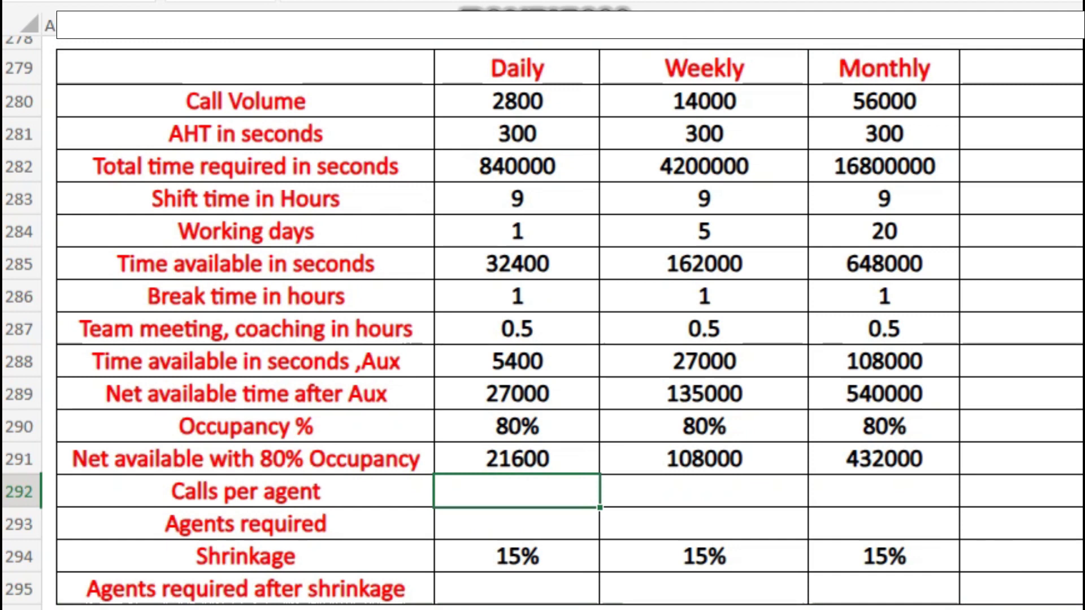
{"action": "type", "text": "="}
{"action": "left_click", "coordinate": [480, 457]}
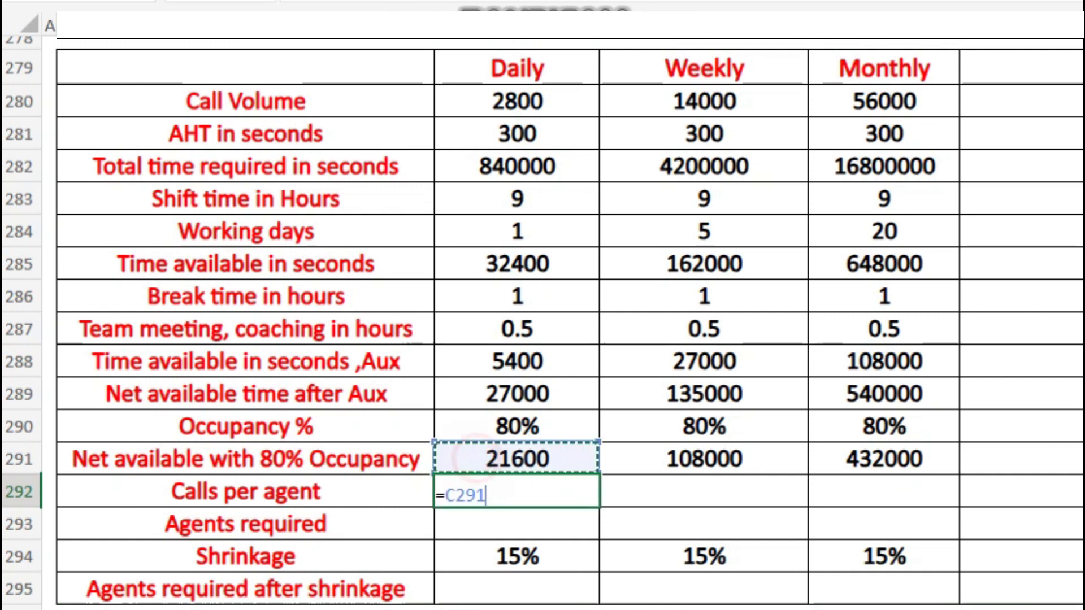
{"action": "type", "text": "/"}
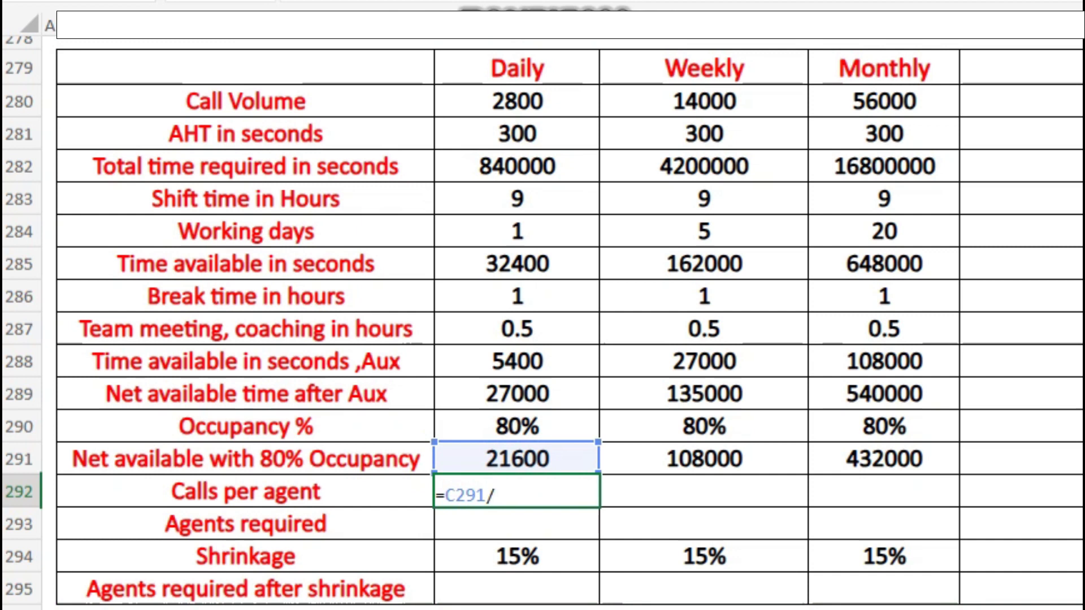
{"action": "left_click", "coordinate": [473, 135]}
{"action": "key", "text": "Return"}
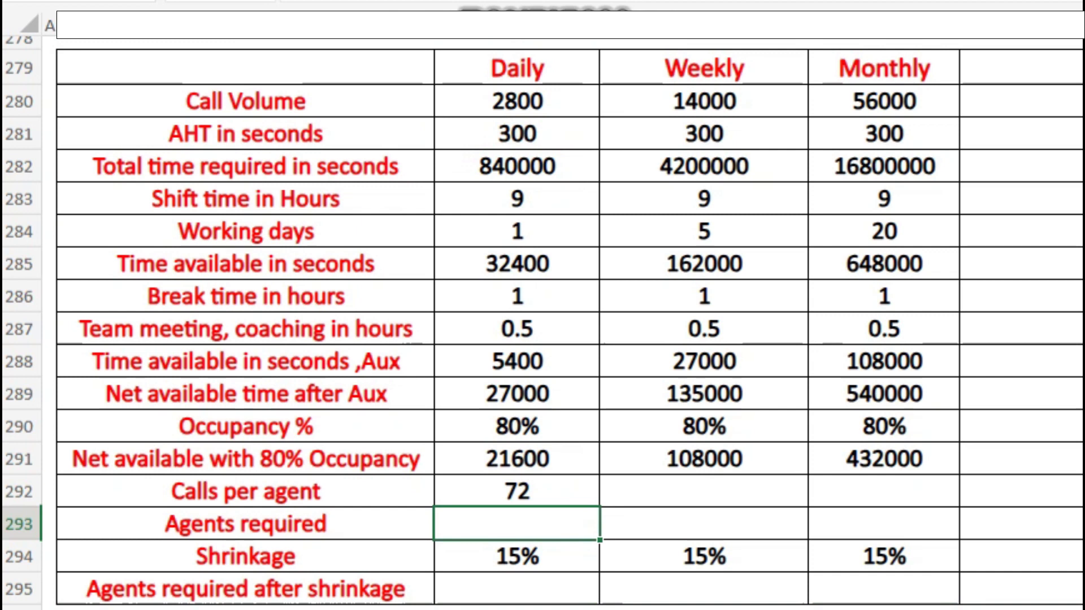
{"action": "left_click", "coordinate": [488, 488]}
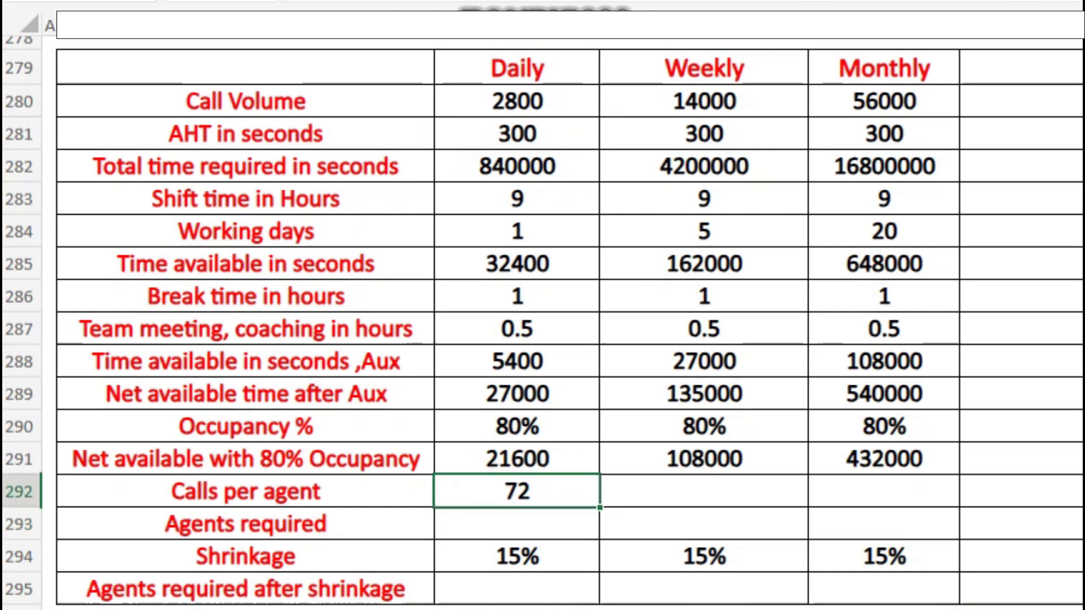
{"action": "left_click_drag", "start_coordinate": [599, 506], "coordinate": [954, 497]}
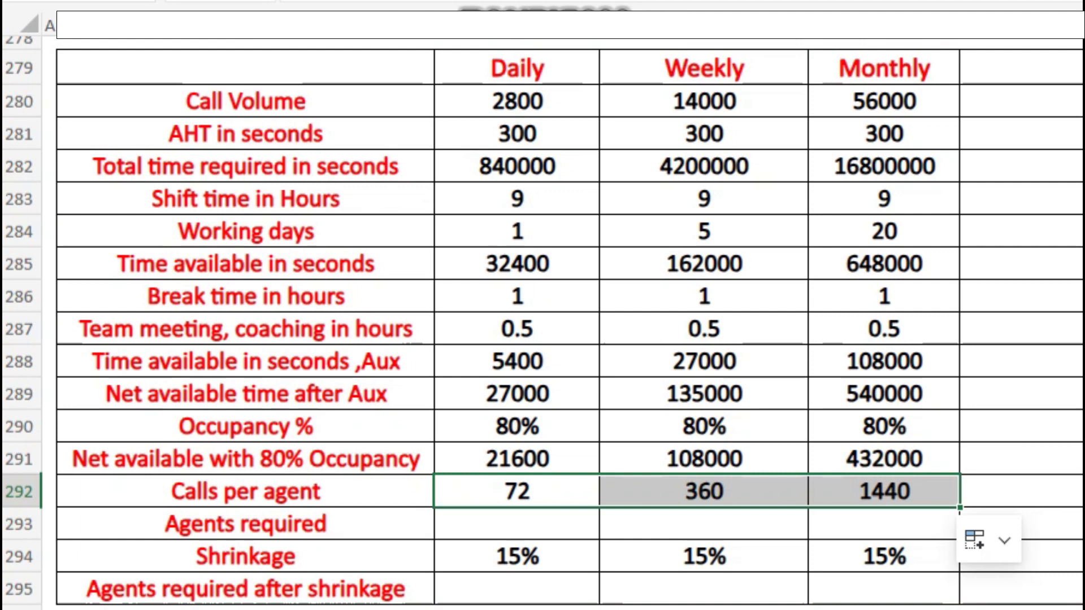
- Calculate the daily agents required in C293 as call volume divided by calls per agent (=C280/C292), and fill it across to Weekly and Monthly
{"action": "left_click", "coordinate": [491, 520]}
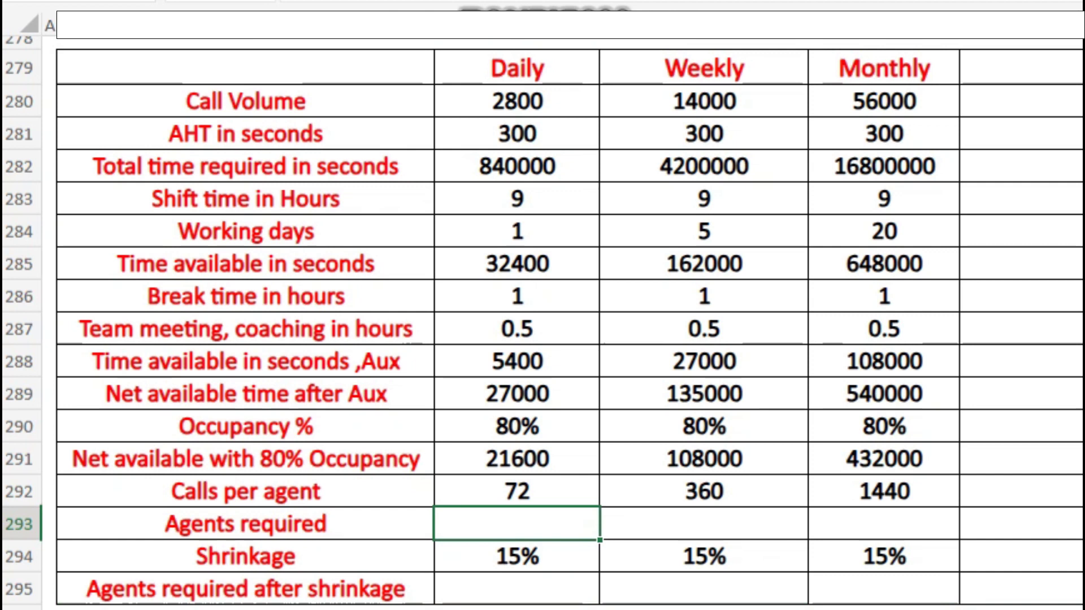
{"action": "type", "text": "="}
{"action": "left_click", "coordinate": [465, 100]}
{"action": "type", "text": "/"}
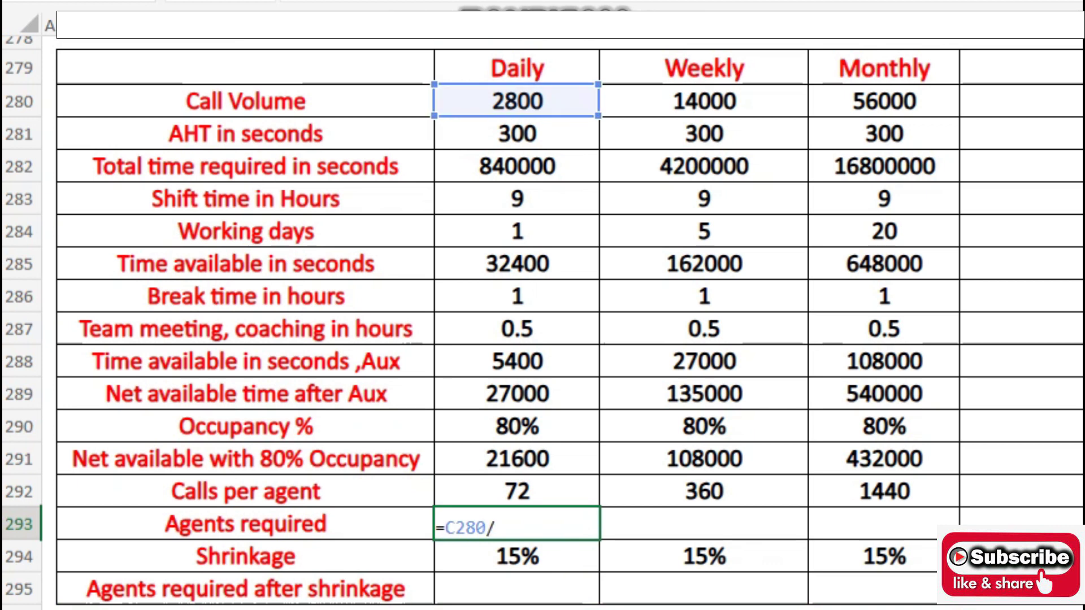
{"action": "left_click", "coordinate": [482, 487]}
{"action": "key", "text": "Return"}
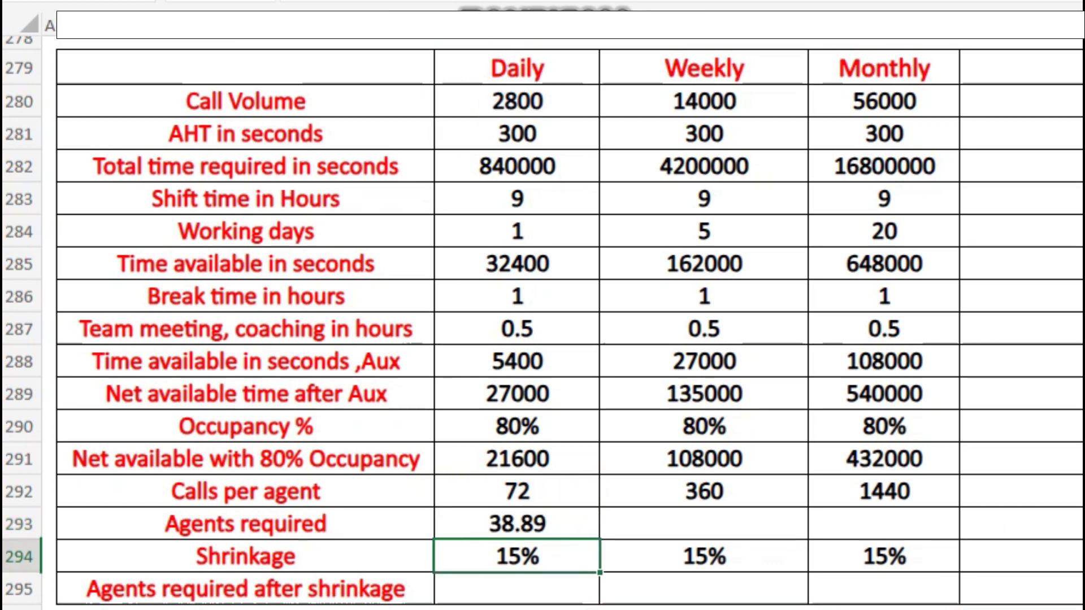
{"action": "left_click", "coordinate": [480, 521]}
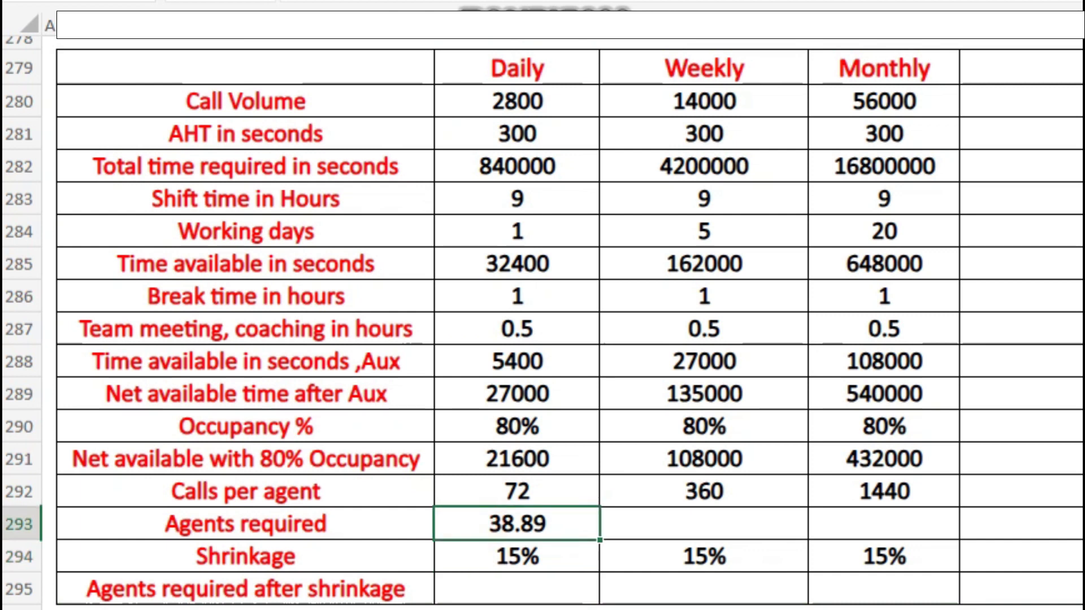
{"action": "left_click_drag", "start_coordinate": [601, 540], "coordinate": [904, 531]}
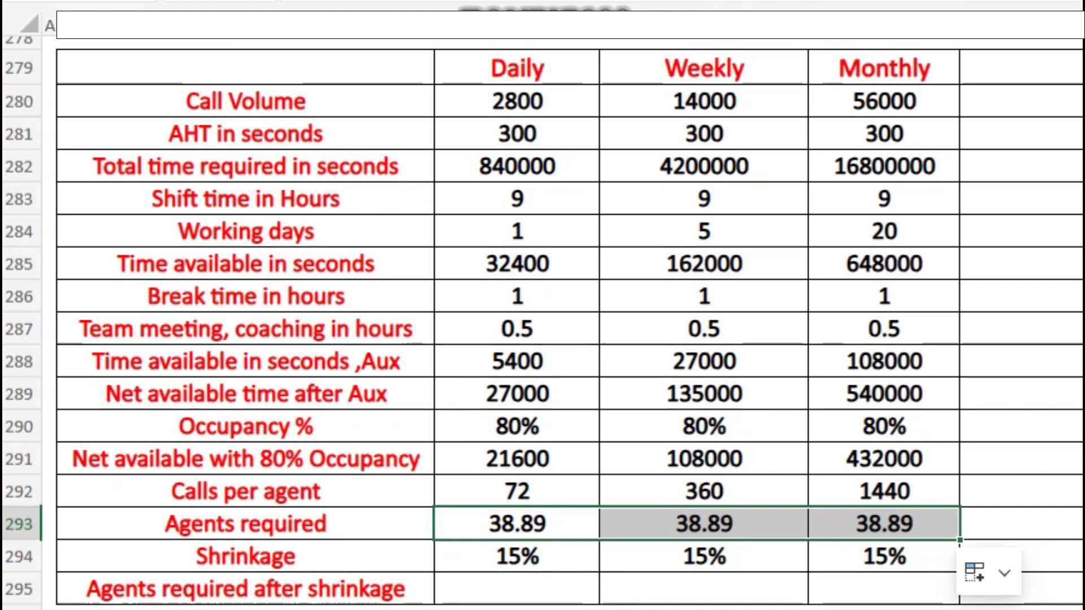
- Calculate the daily agents required after shrinkage with =C293+(C293*C294) in C295, and fill the formula across to Weekly and Monthly
{"action": "left_click", "coordinate": [537, 590]}
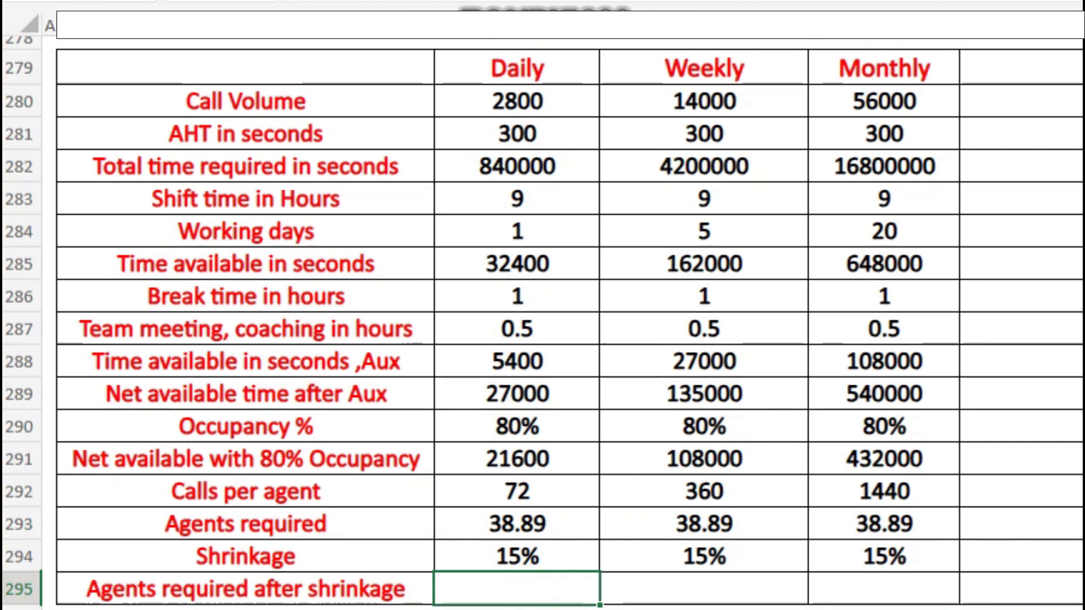
{"action": "type", "text": "="}
{"action": "left_click", "coordinate": [455, 523]}
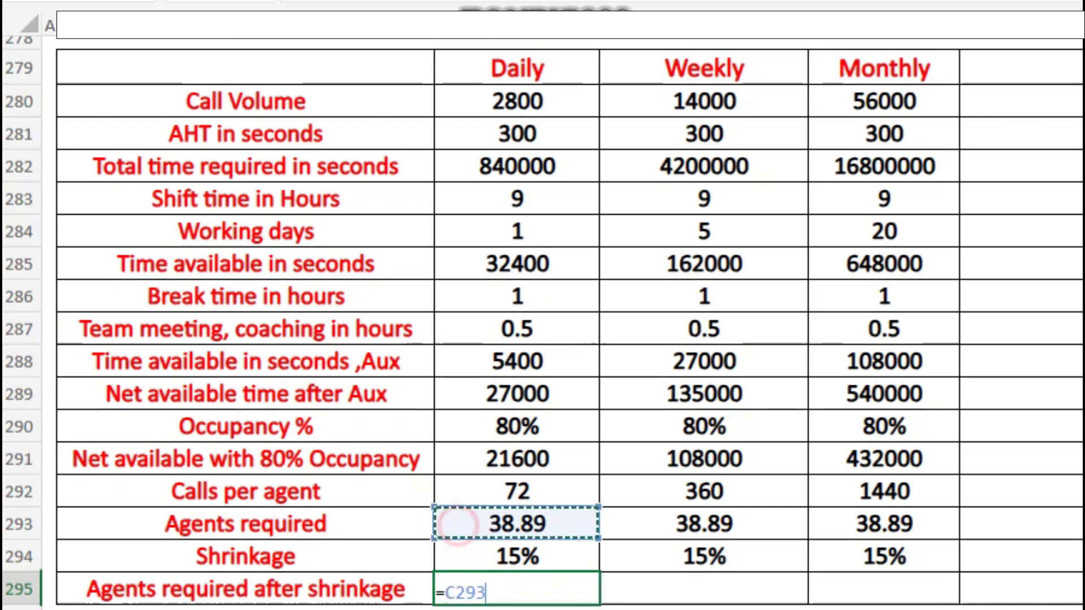
{"action": "type", "text": "+("}
{"action": "left_click", "coordinate": [455, 523]}
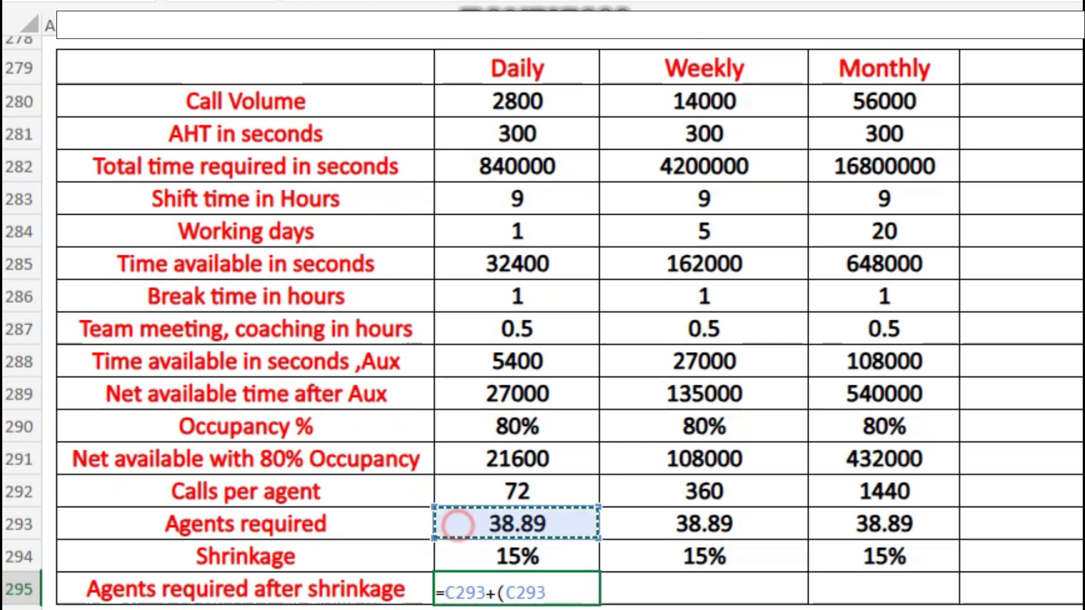
{"action": "type", "text": "*"}
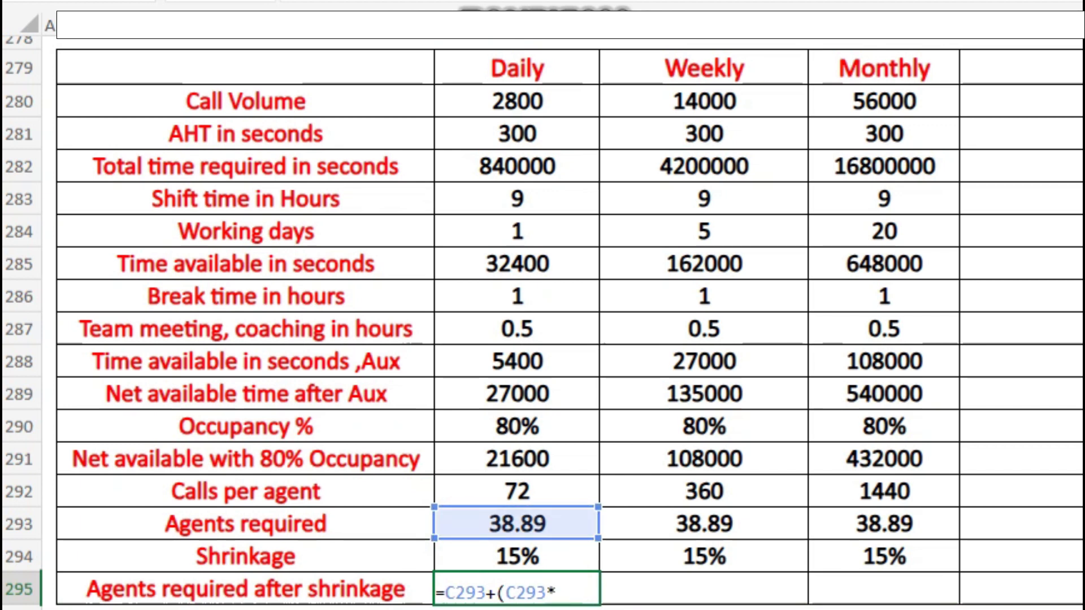
{"action": "left_click", "coordinate": [461, 552]}
{"action": "type", "text": ")"}
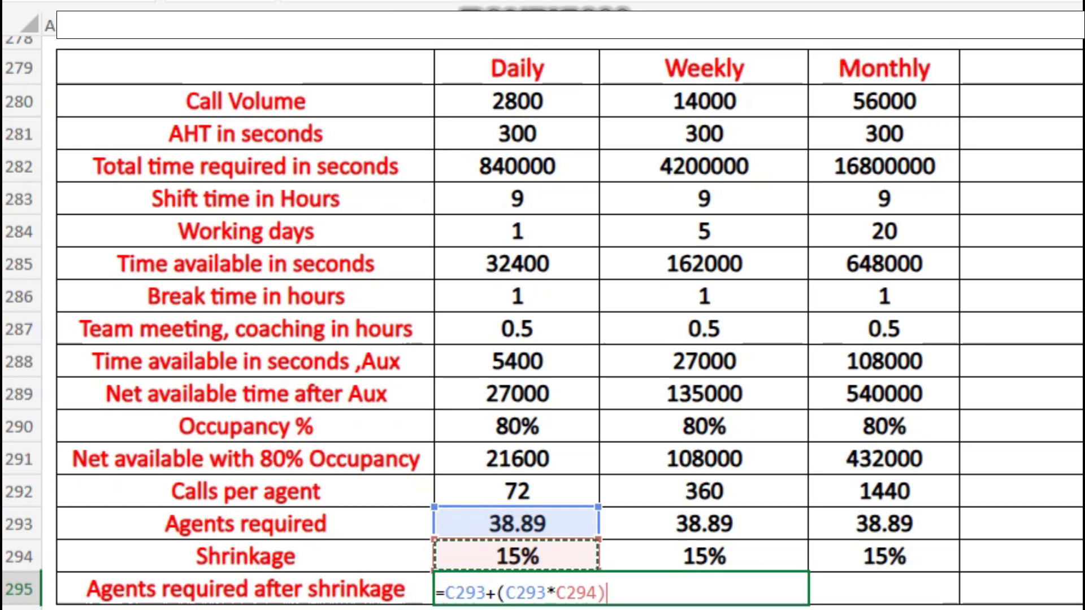
{"action": "key", "text": "Return"}
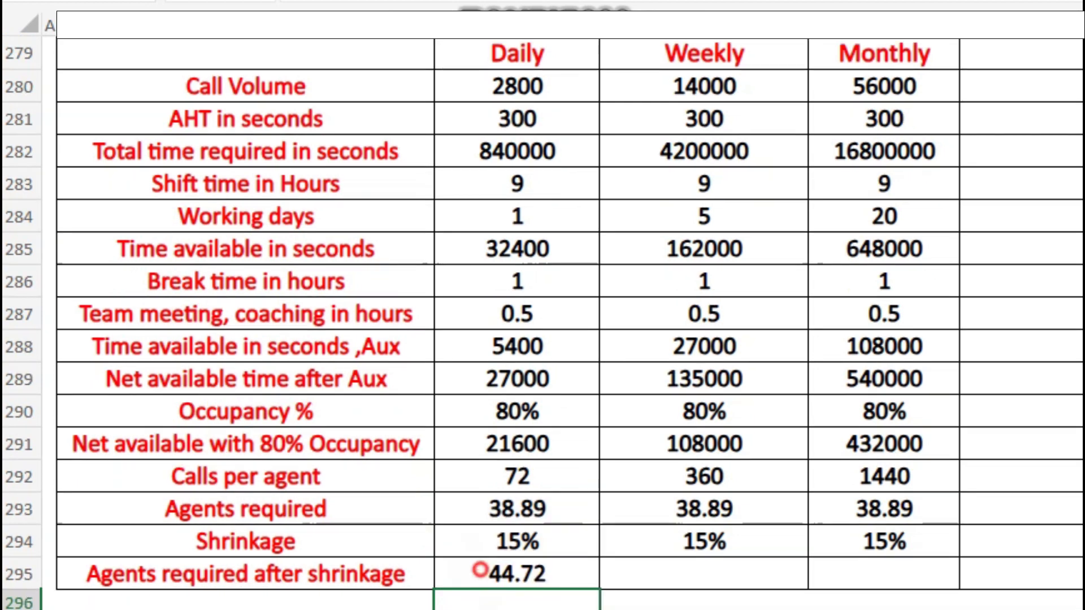
{"action": "left_click", "coordinate": [478, 570]}
{"action": "left_click_drag", "start_coordinate": [600, 590], "coordinate": [904, 582]}
{"action": "key", "text": "ctrl+r"}
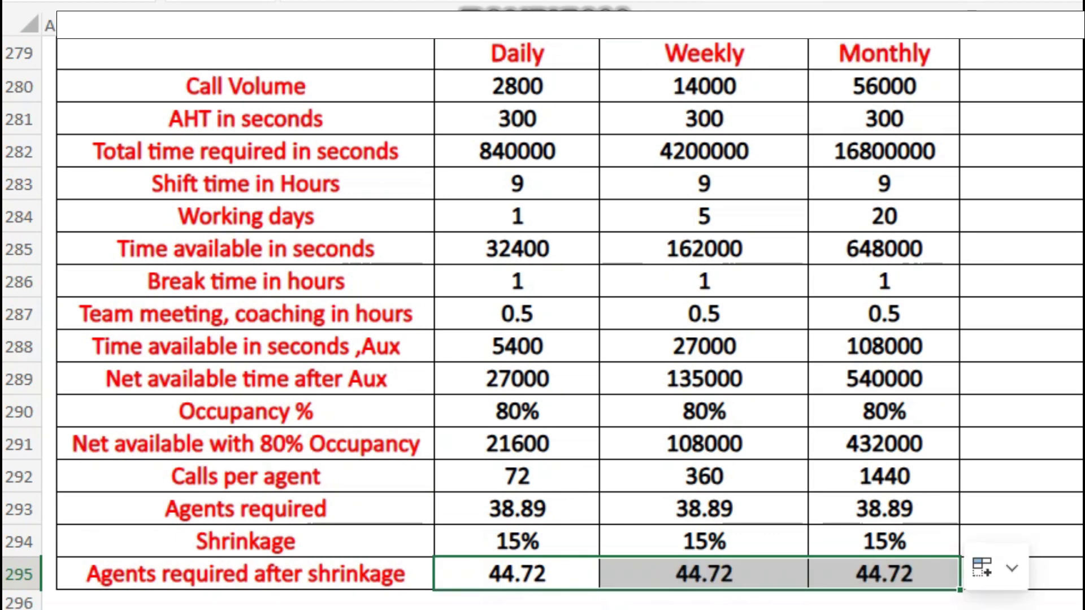